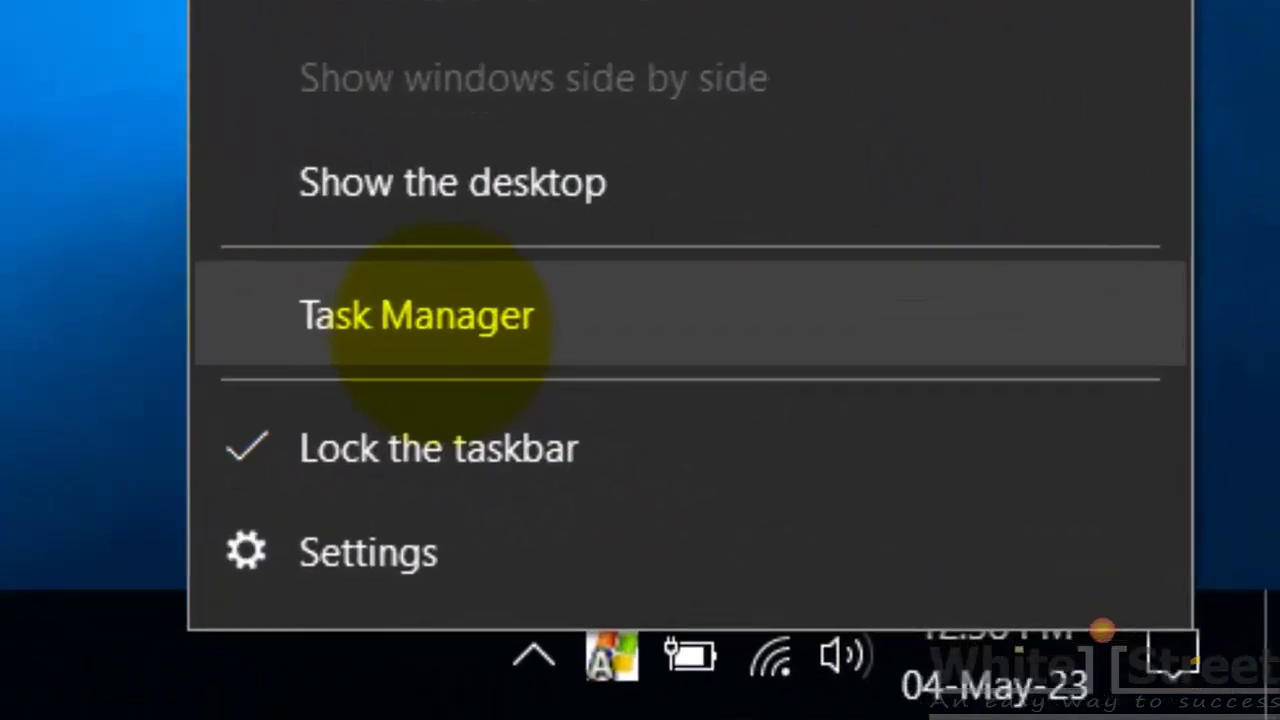
- Open Task Manager and display the list of programs that launch at startup
left_click(440, 315)
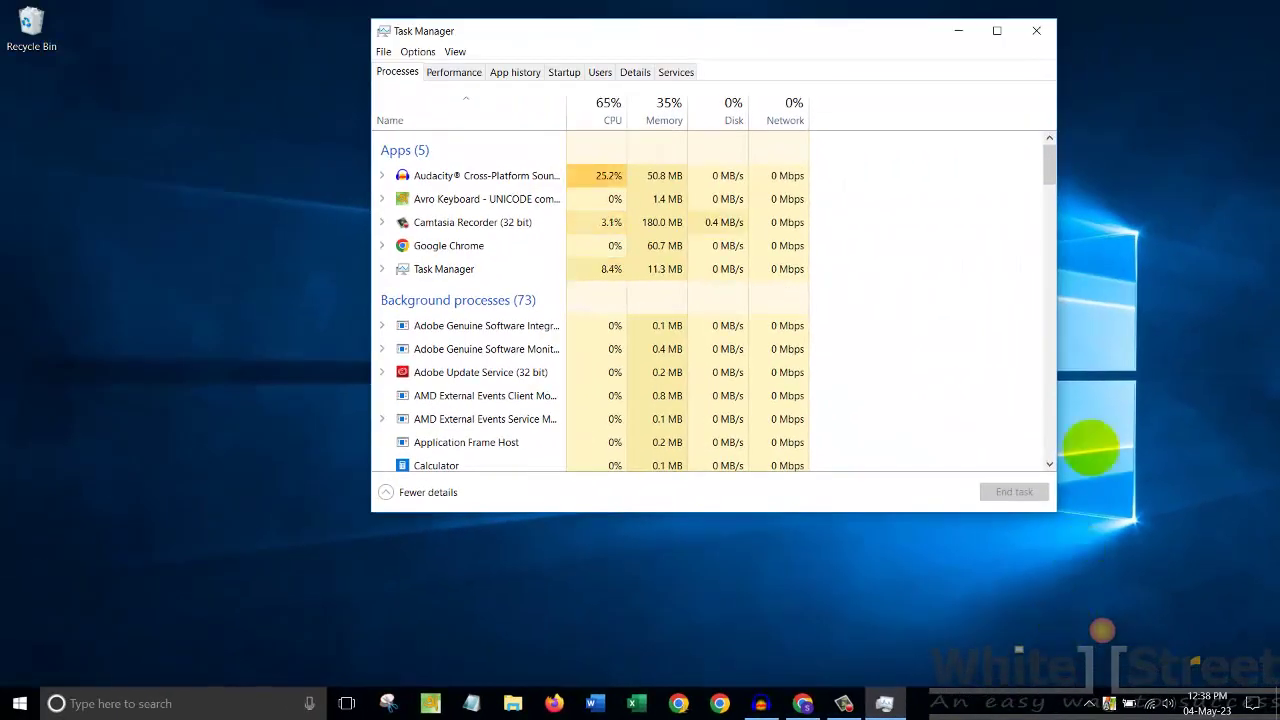
left_click(1036, 30)
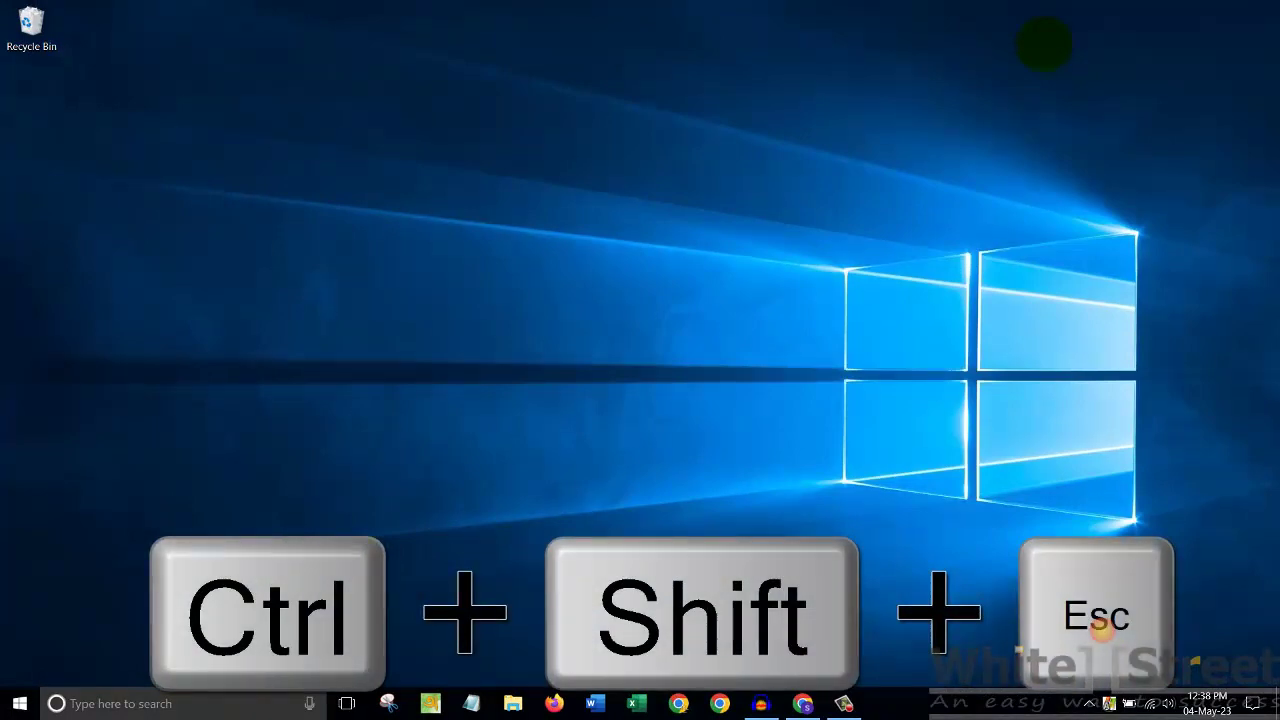
key("ctrl+shift+Escape")
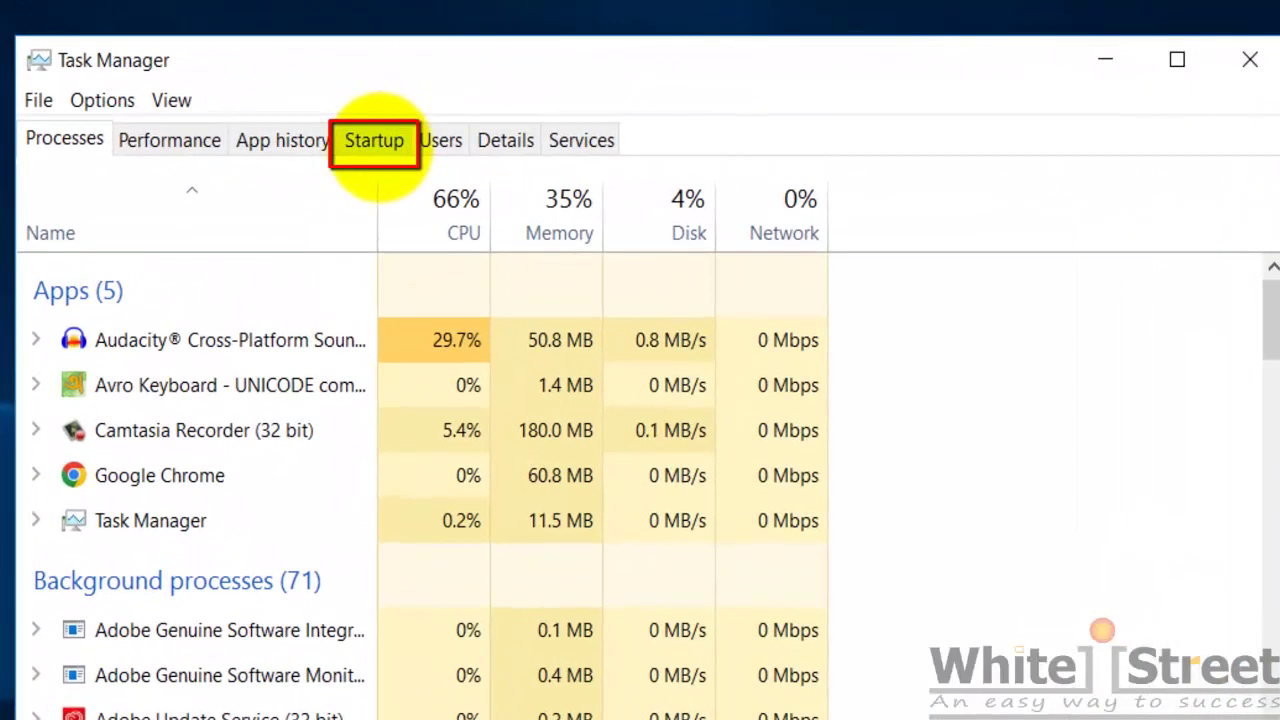
left_click(430, 120)
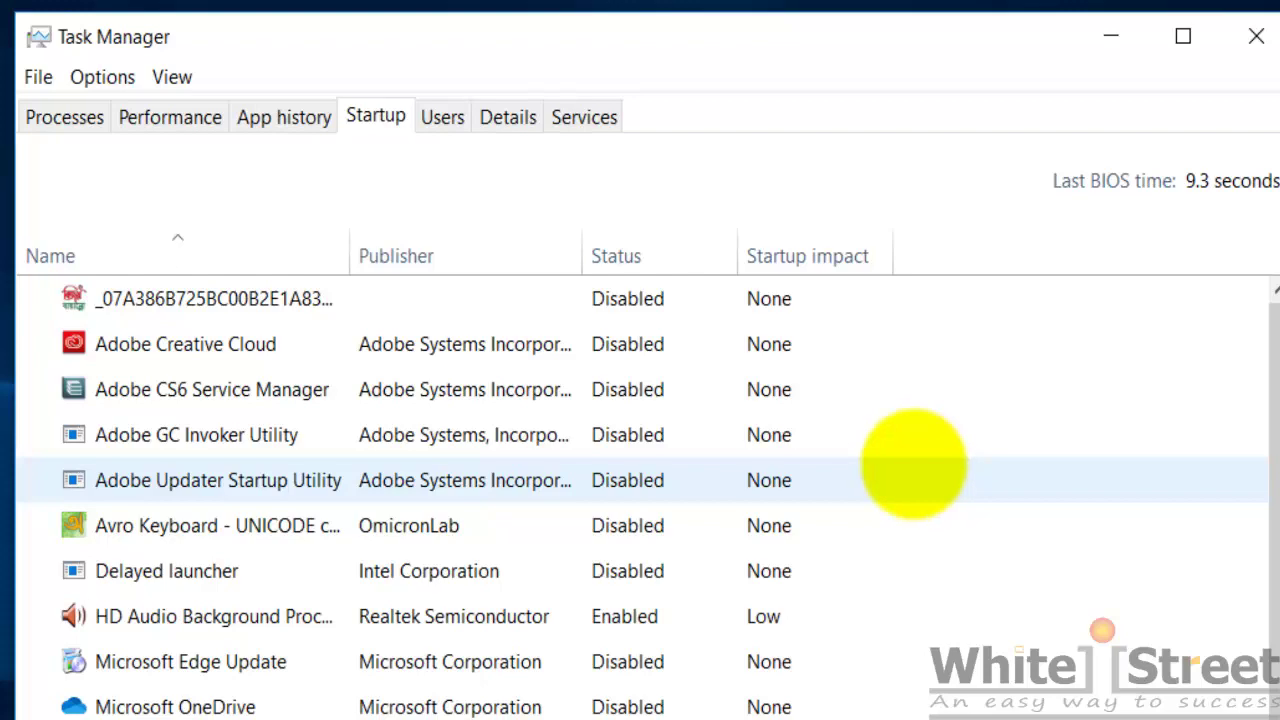
scroll(910, 465, "down", 2)
scroll(905, 472, "up", 2)
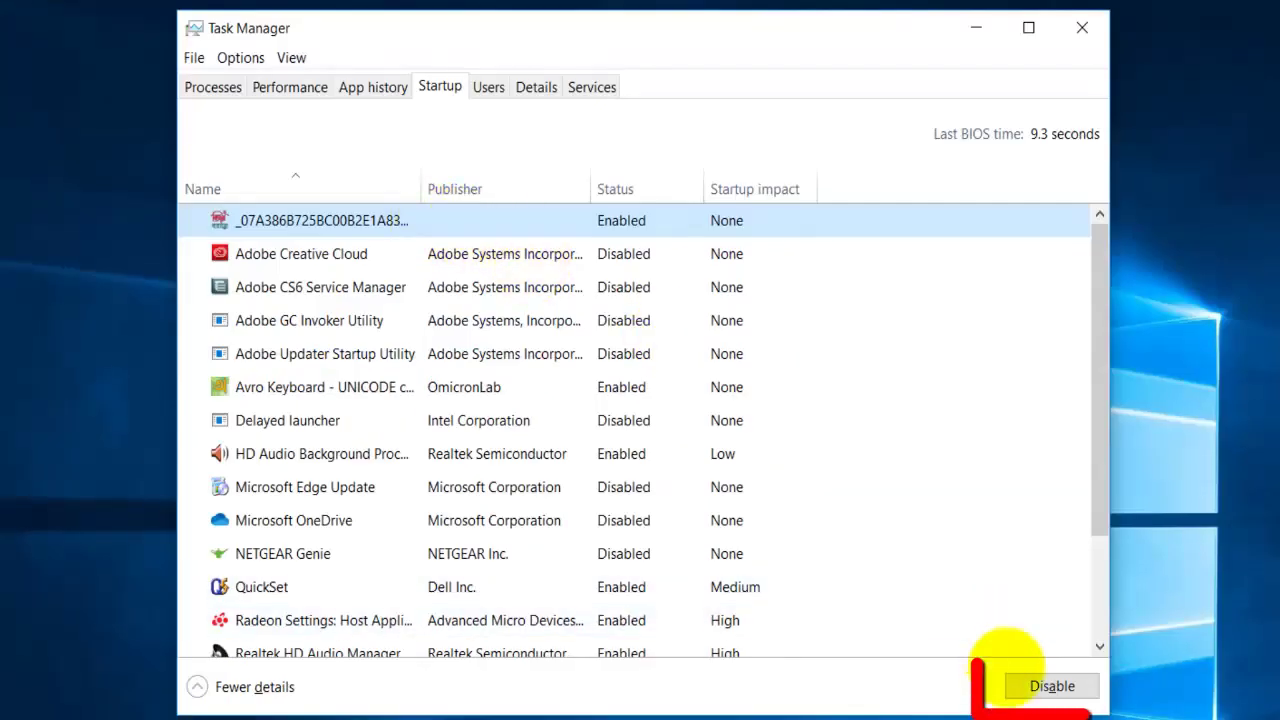
- Disable the first startup entry, whose name begins with _07A386B725BC00B2E1A83, and the Avro Keyboard startup entry
left_click(1050, 686)
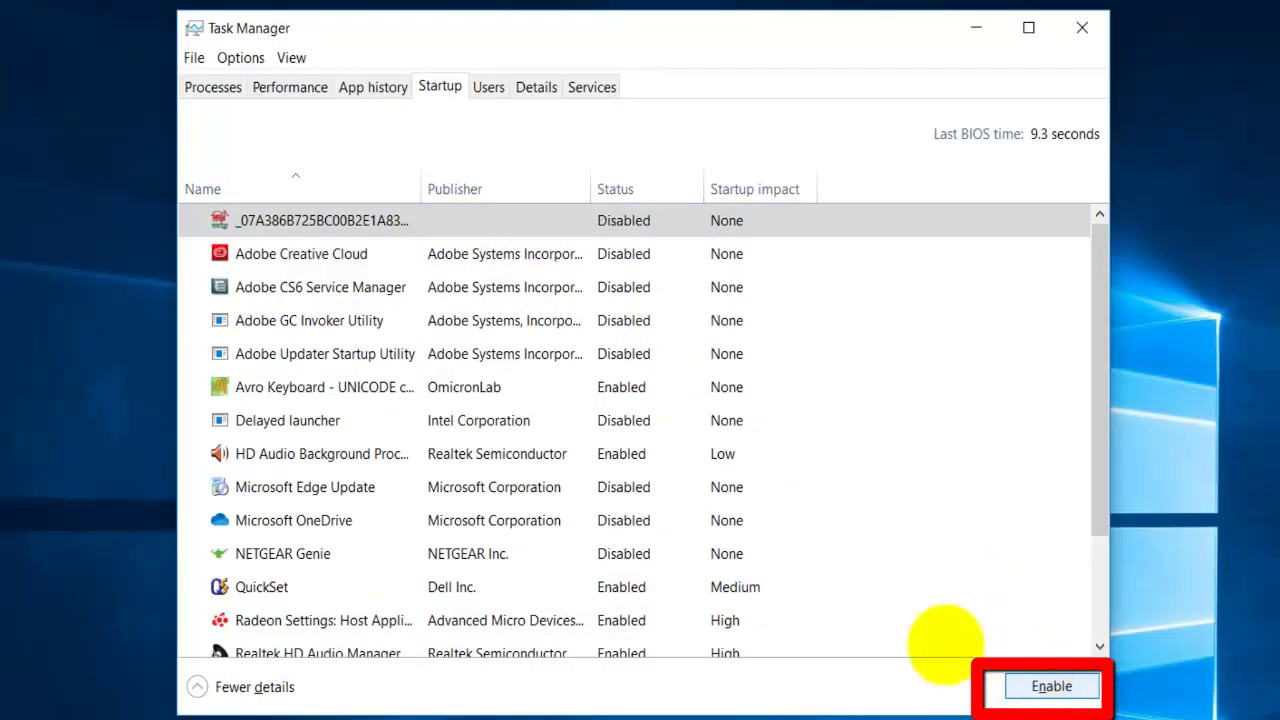
left_click(372, 388)
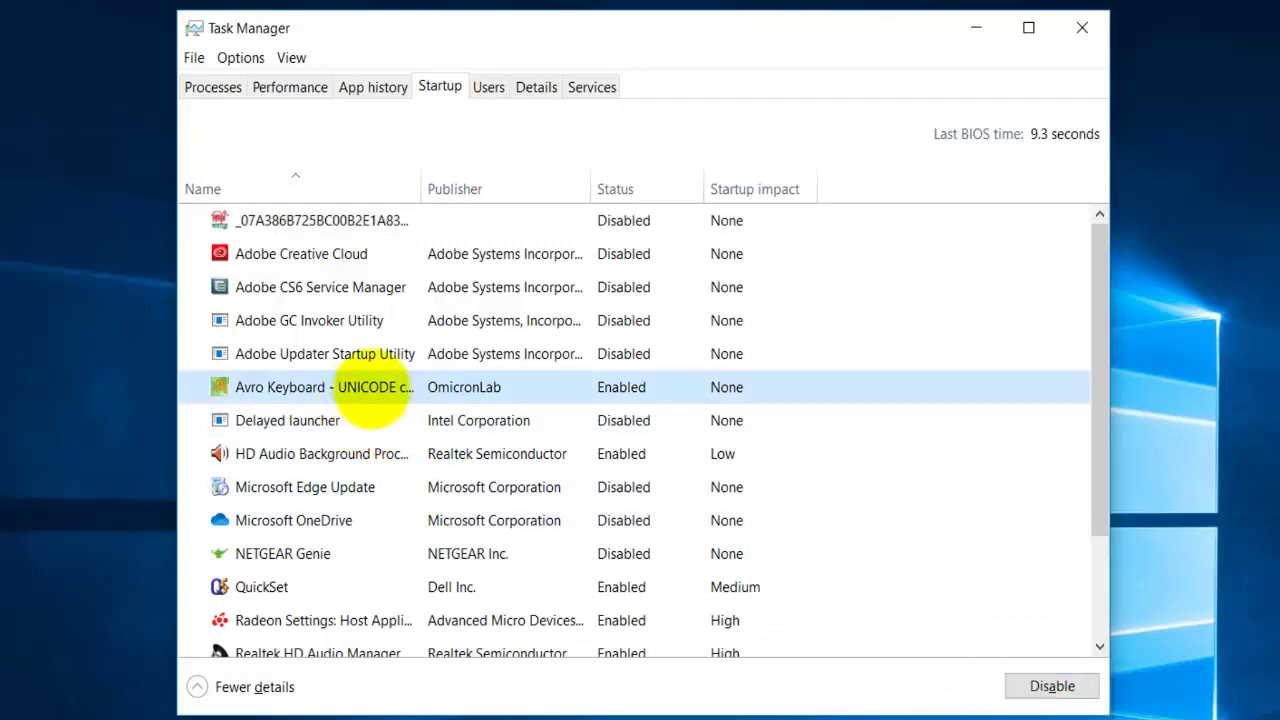
right_click(372, 390)
left_click(450, 404)
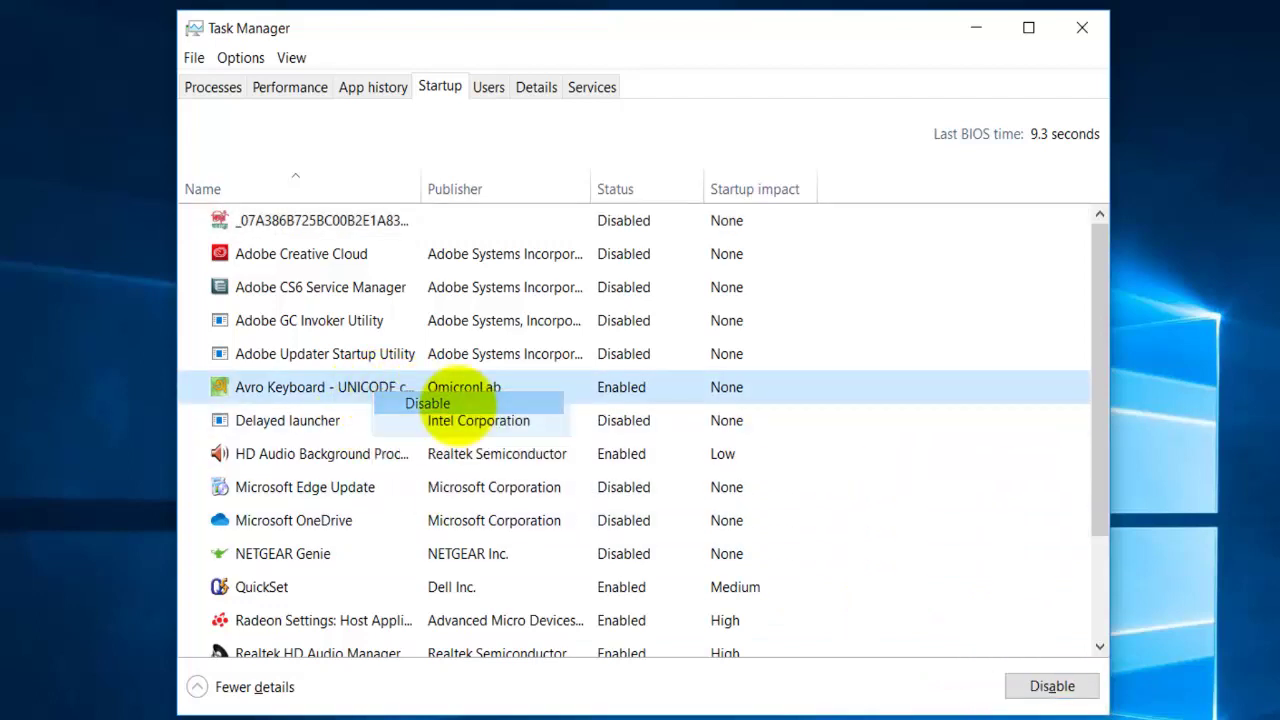
- Examine the remaining startup programs, checking the status and startup impact of each entry
scroll(457, 428, "down", 1)
scroll(492, 437, "up", 1)
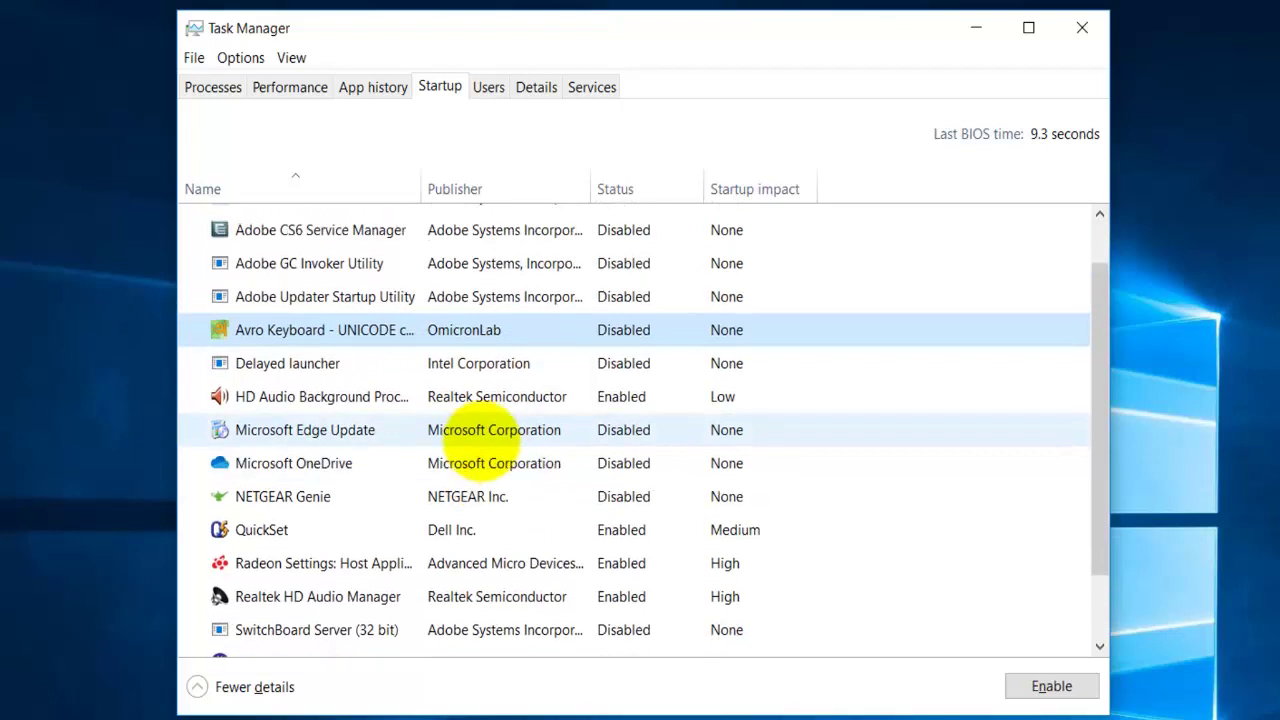
scroll(492, 437, "down", 1)
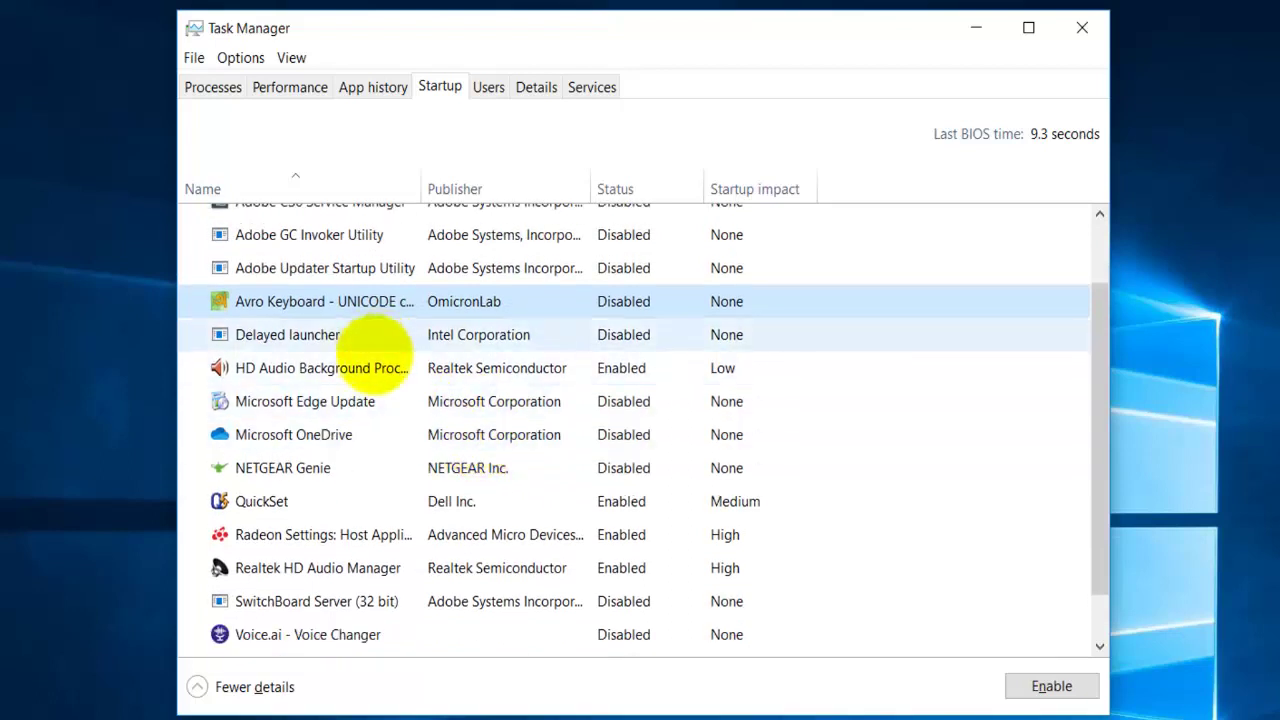
scroll(345, 470, "down", 1)
left_click(352, 510)
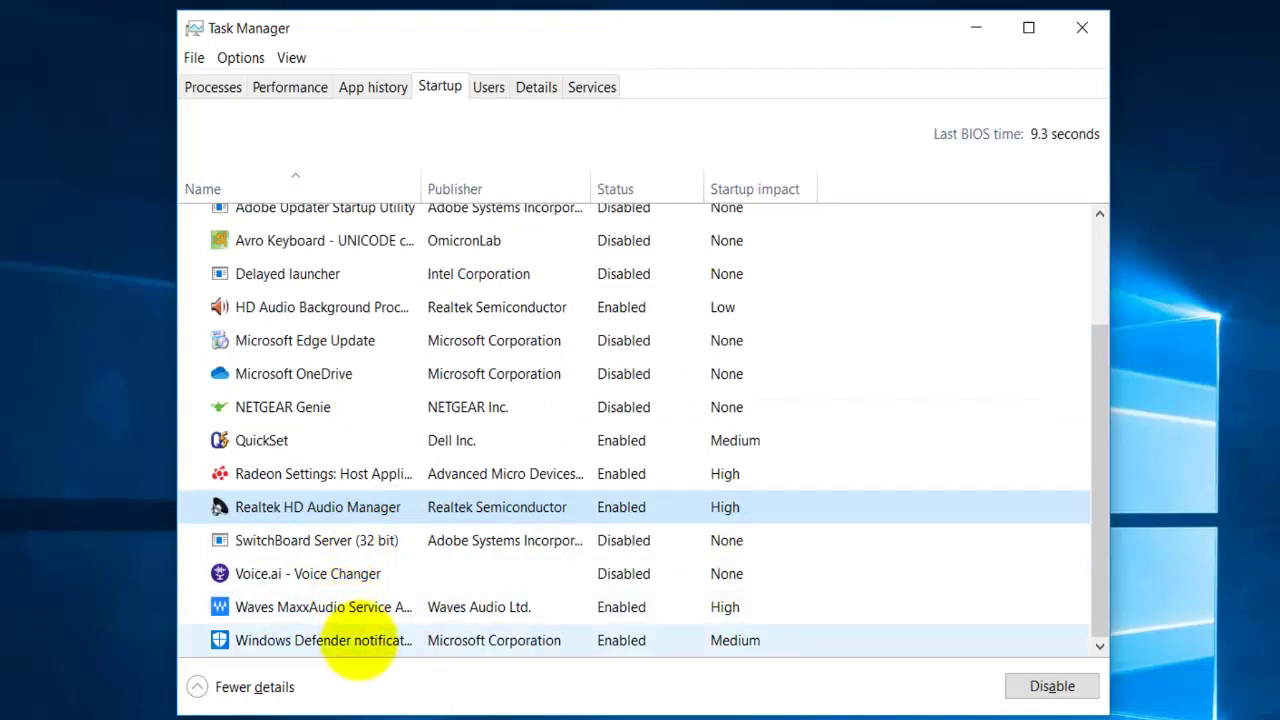
scroll(360, 645, "up", 2)
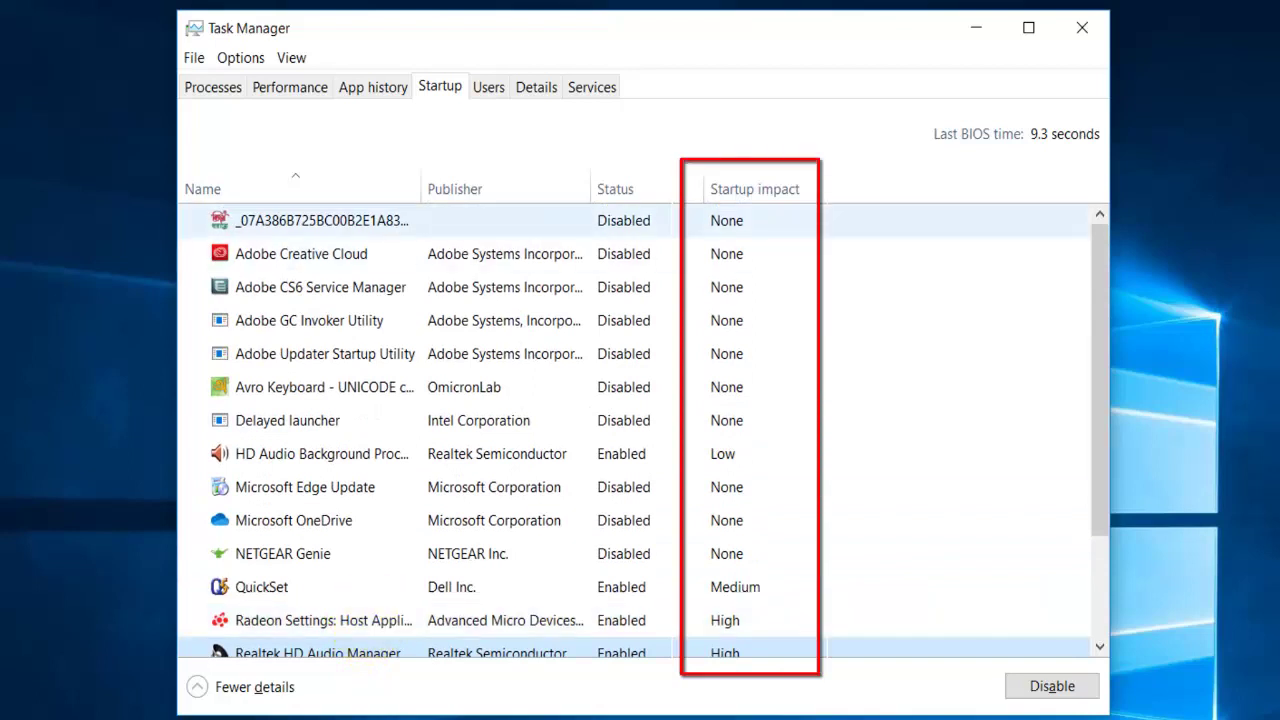
scroll(640, 430, "down", 1)
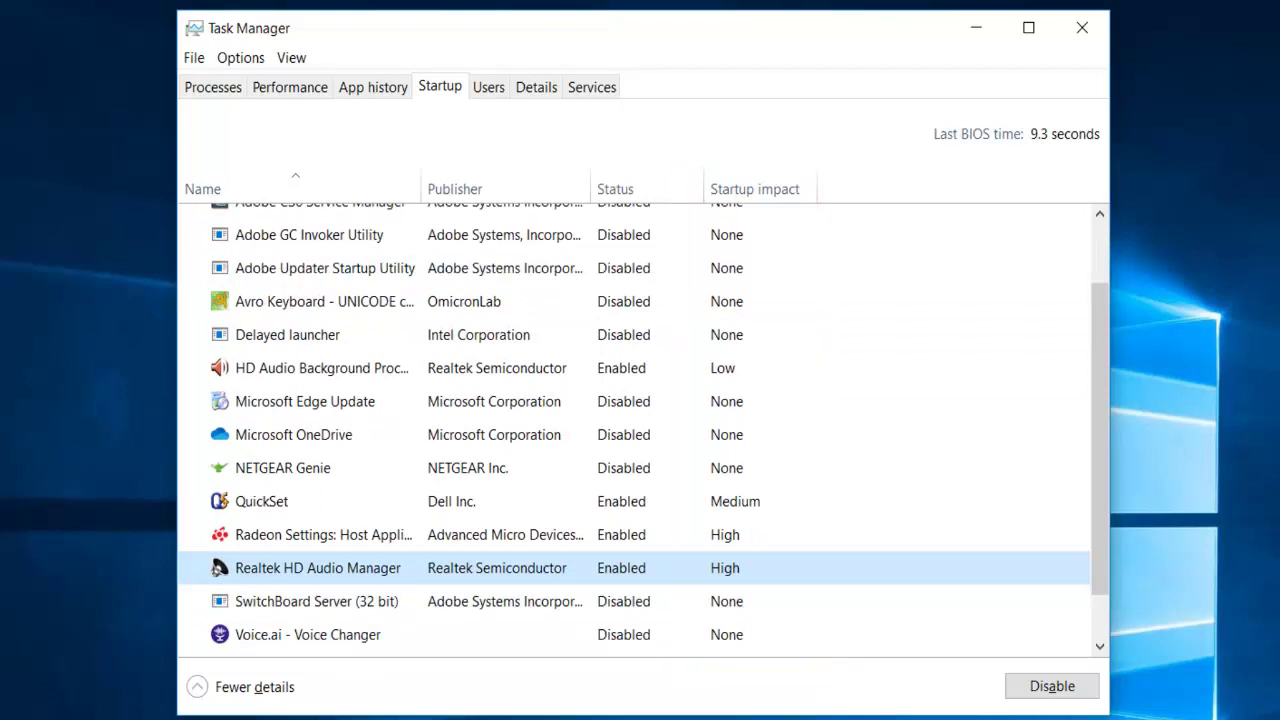
left_click(400, 505)
scroll(400, 505, "up", 1)
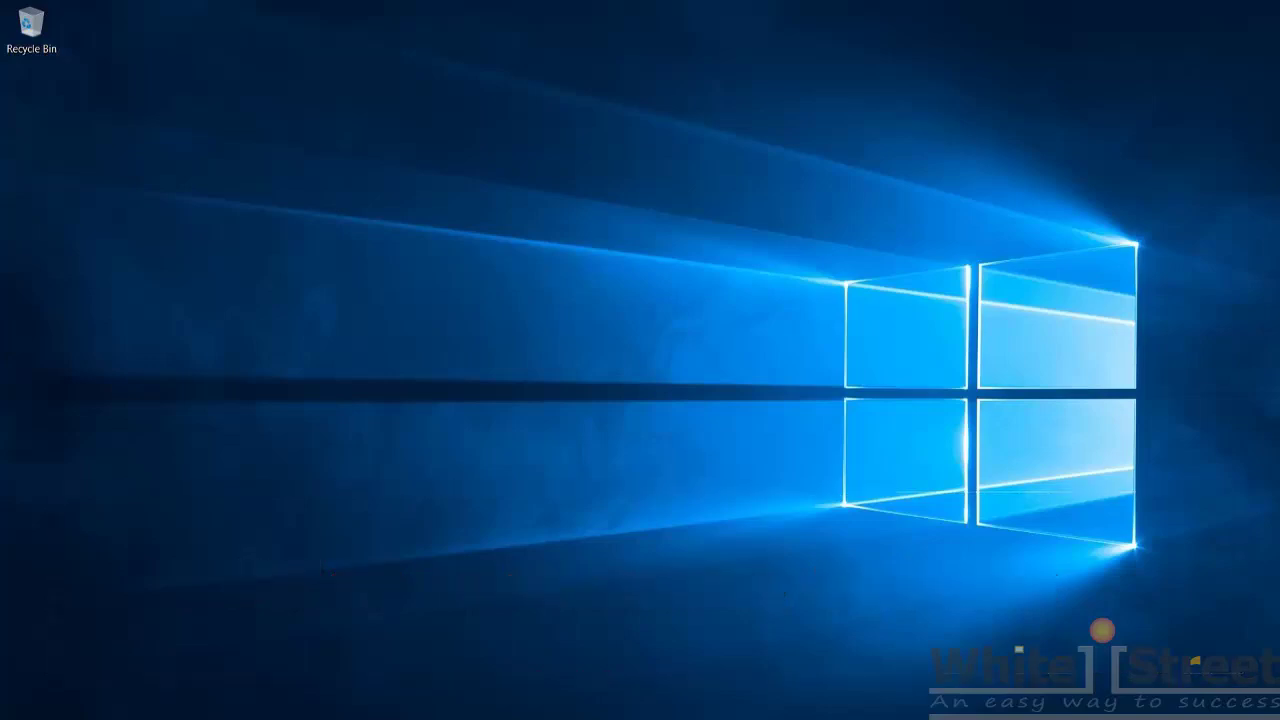
- Find and open Control Panel, and display the installed programs in Programs and Features
key("super")
type("cont")
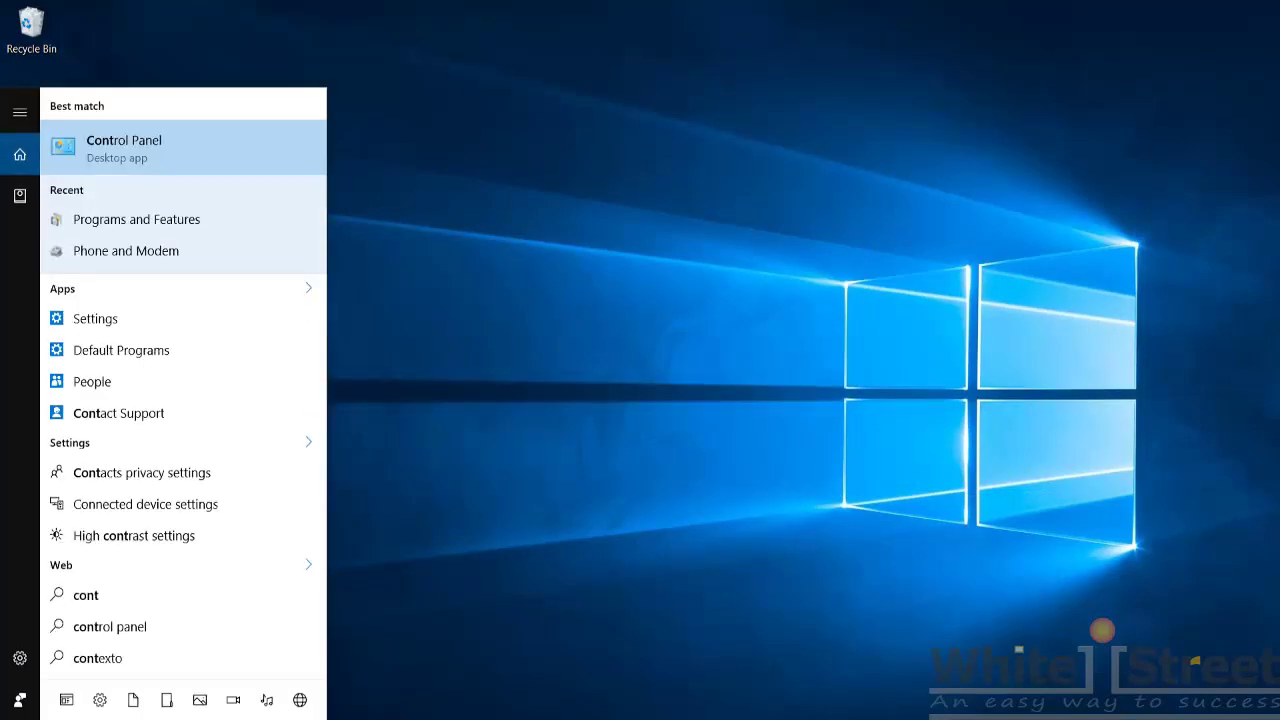
key("Return")
left_click(568, 72)
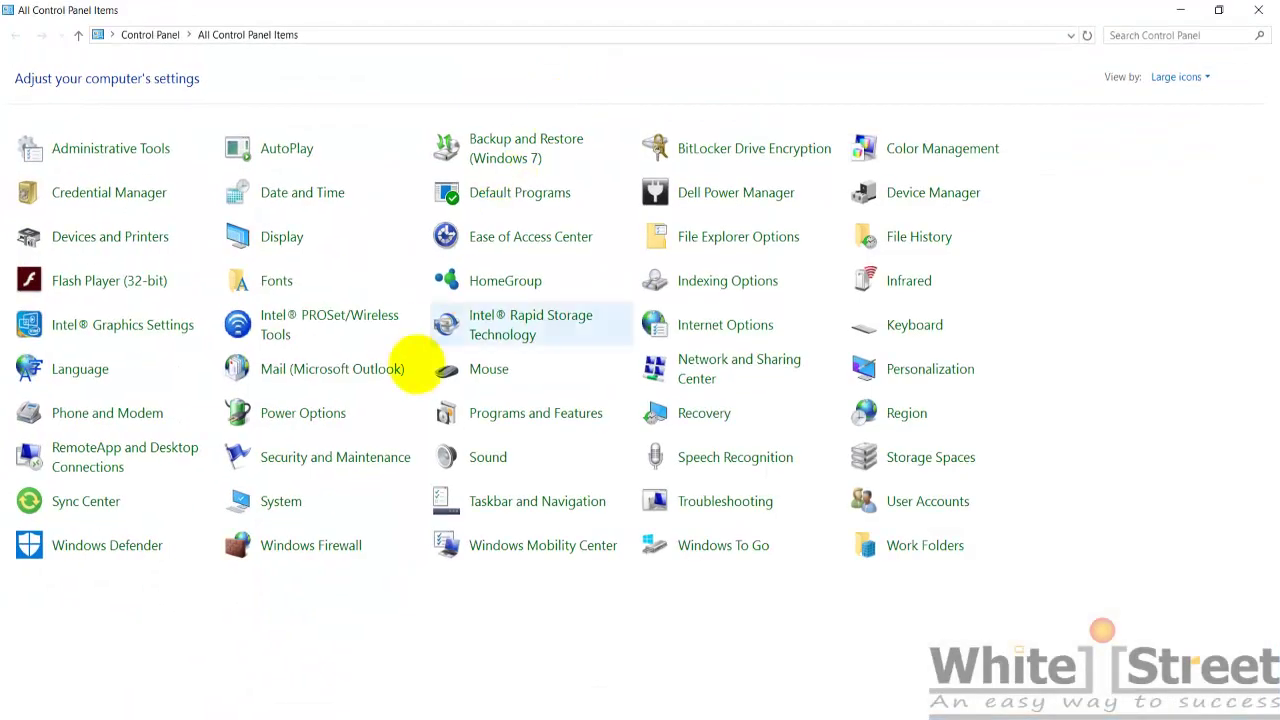
left_click(393, 398)
left_click(520, 412)
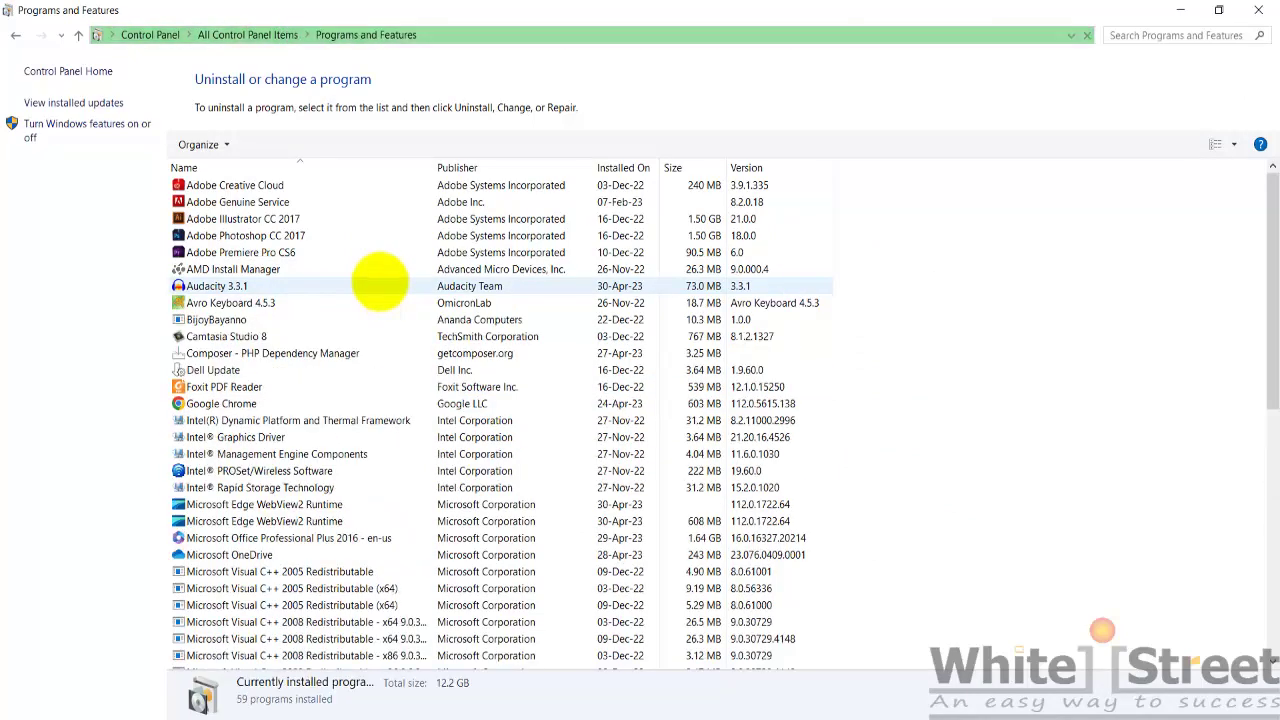
- Uninstall Voice.ai - Voice Changer, agreeing to delete all of its content including downloaded model files
scroll(380, 283, "down", 10)
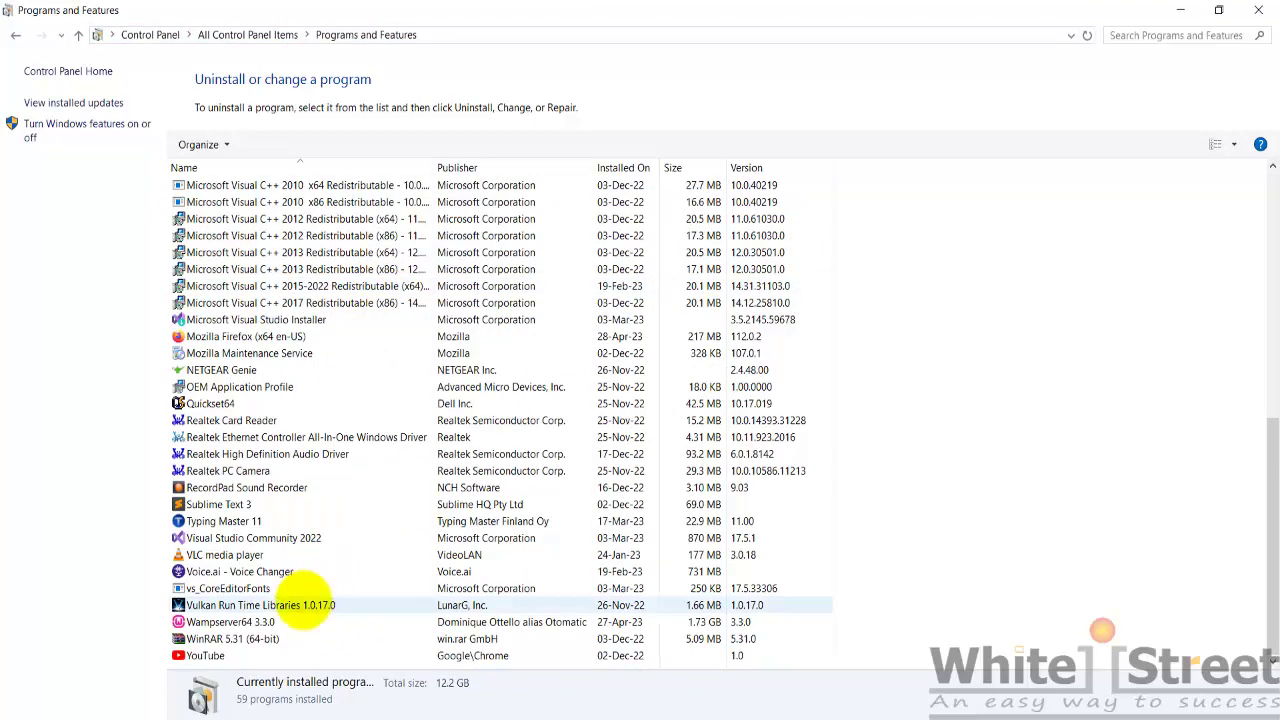
left_click(294, 571)
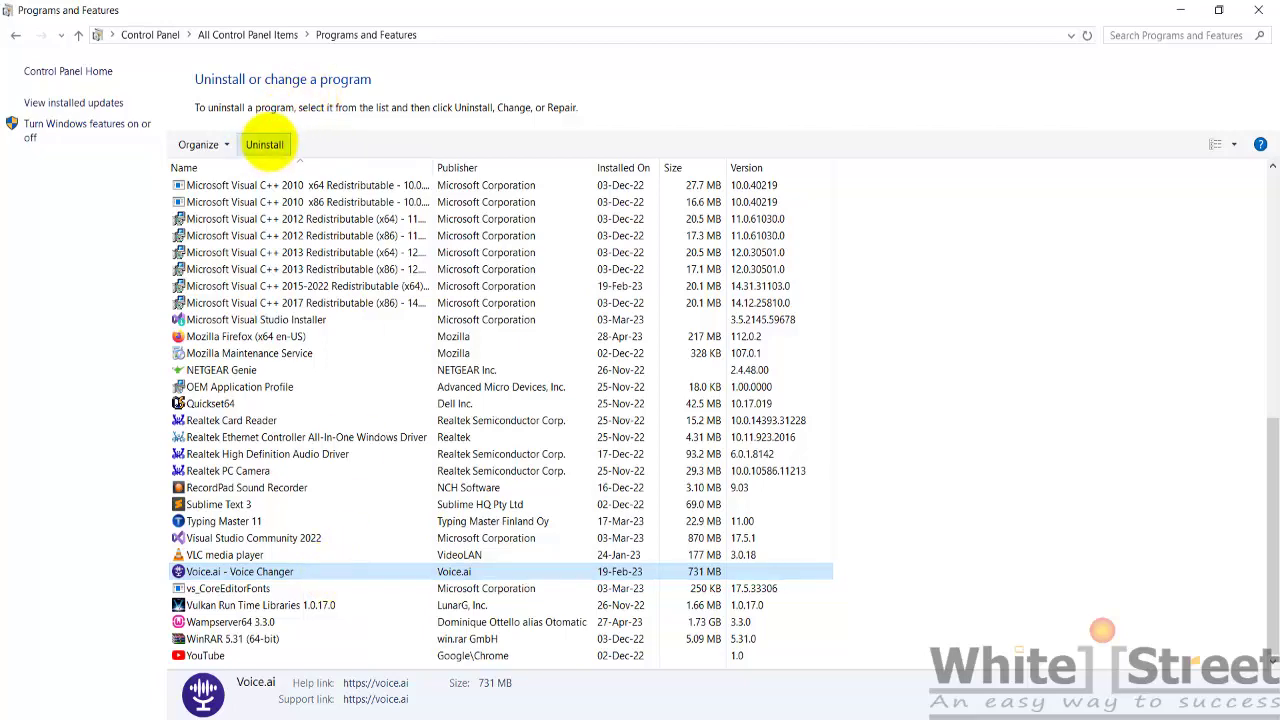
left_click(265, 144)
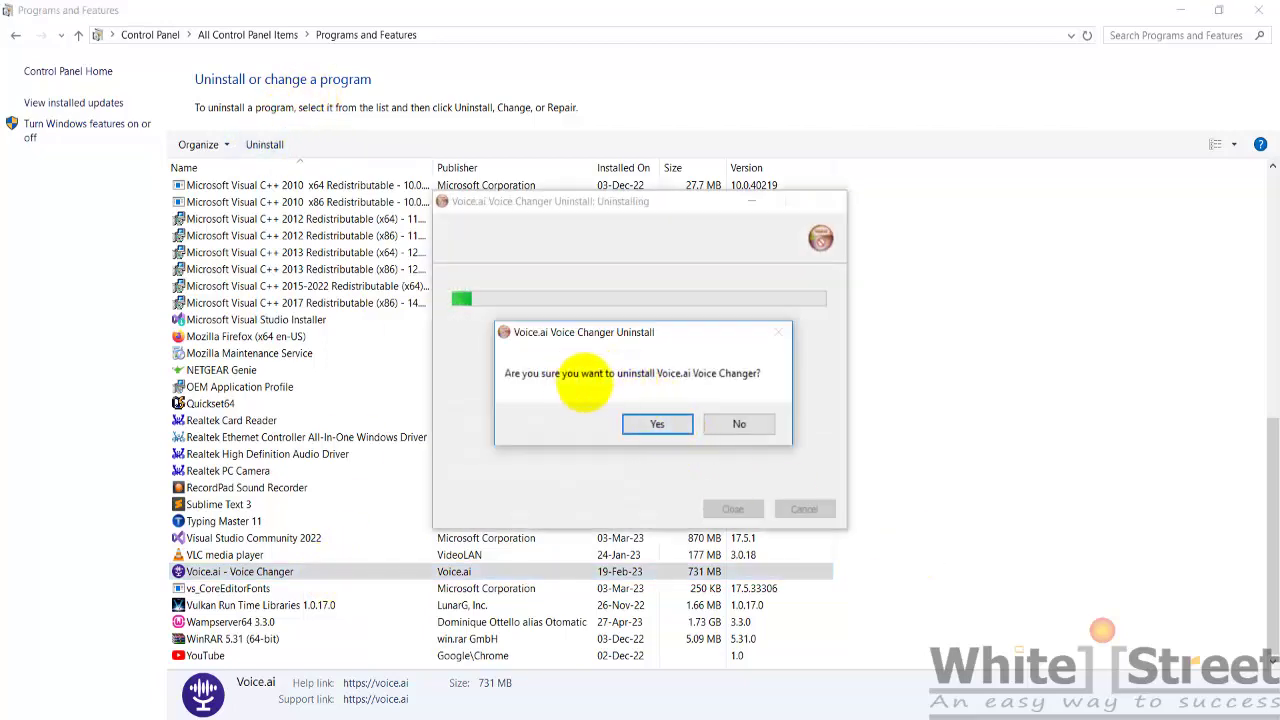
left_click(655, 424)
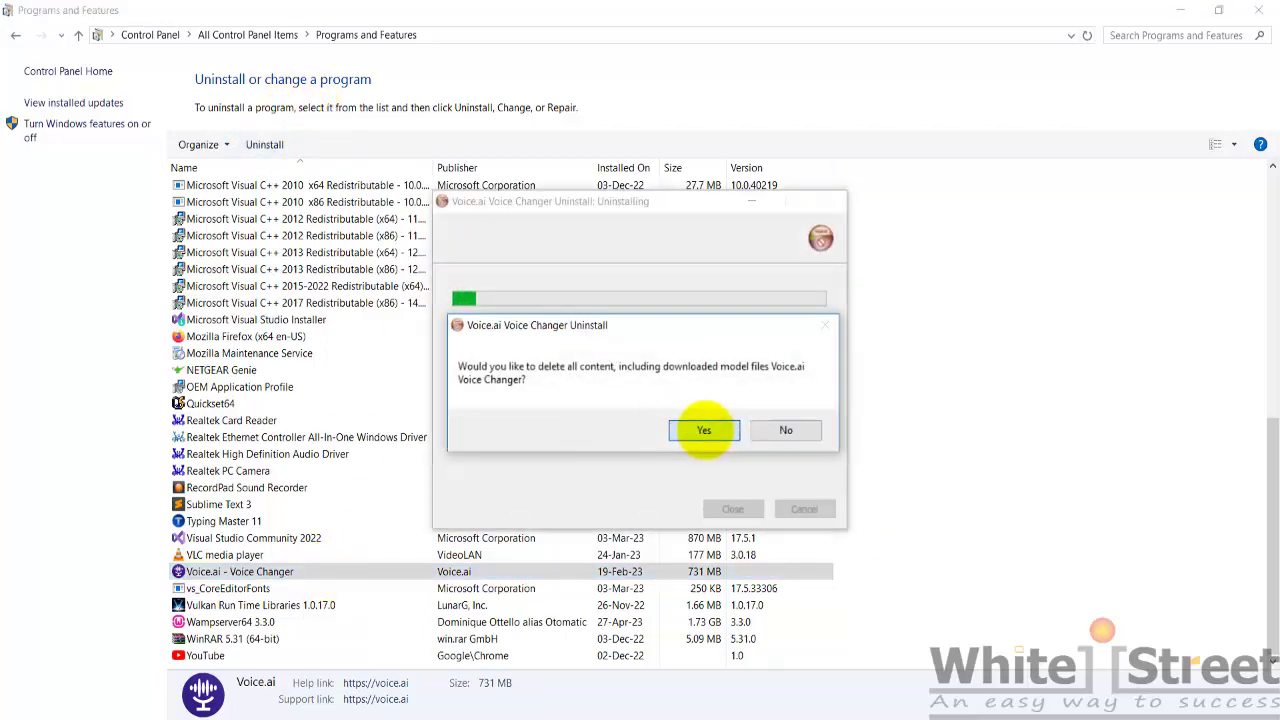
left_click(704, 430)
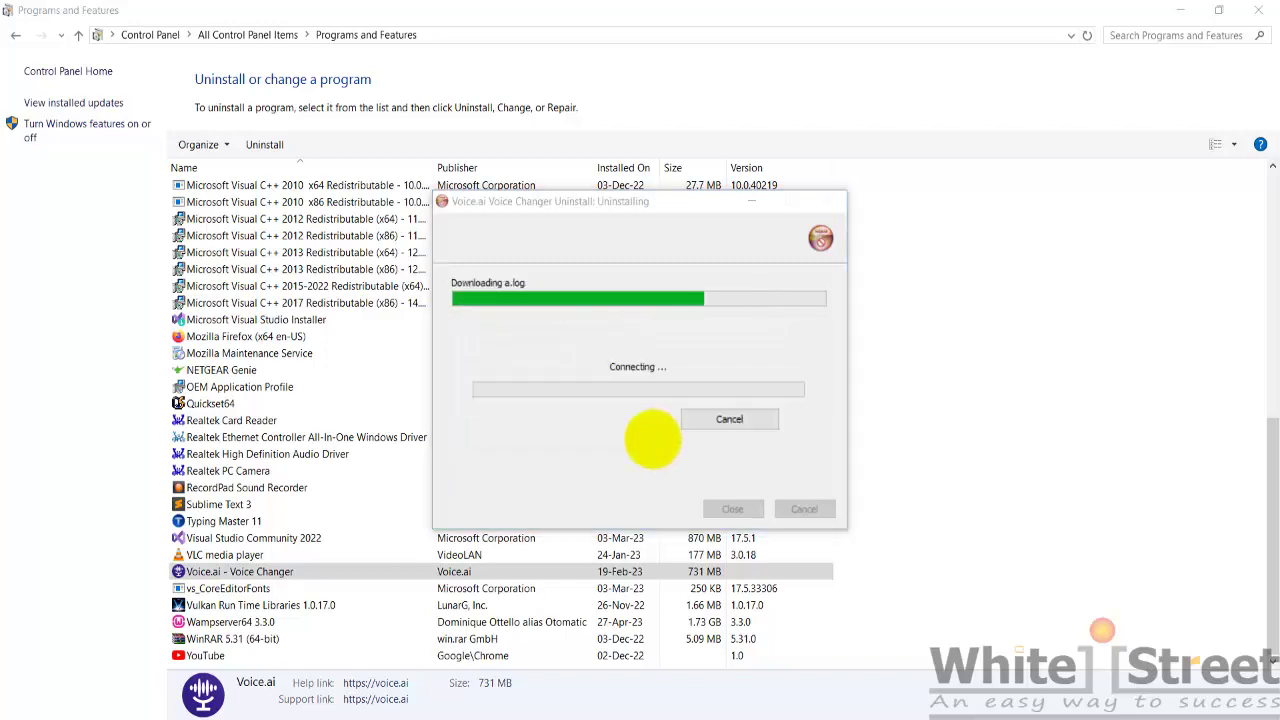
scroll(652, 440, "up", 10)
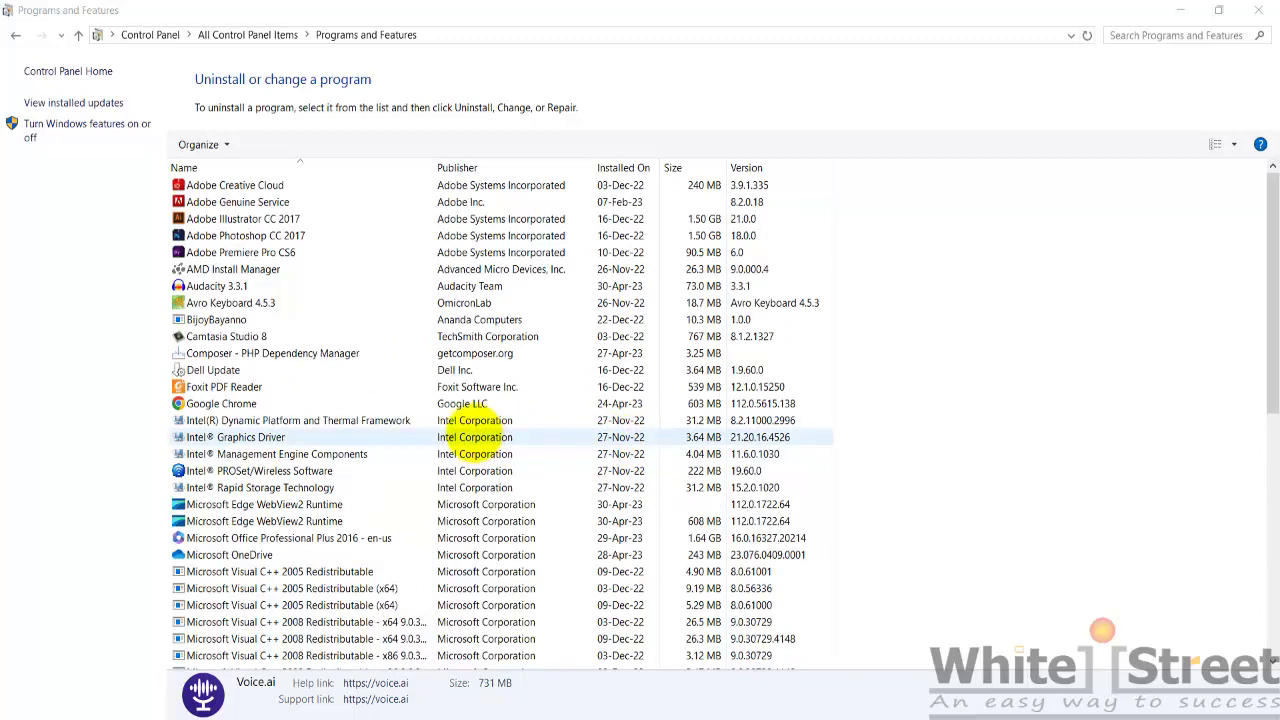
scroll(474, 437, "down", 10)
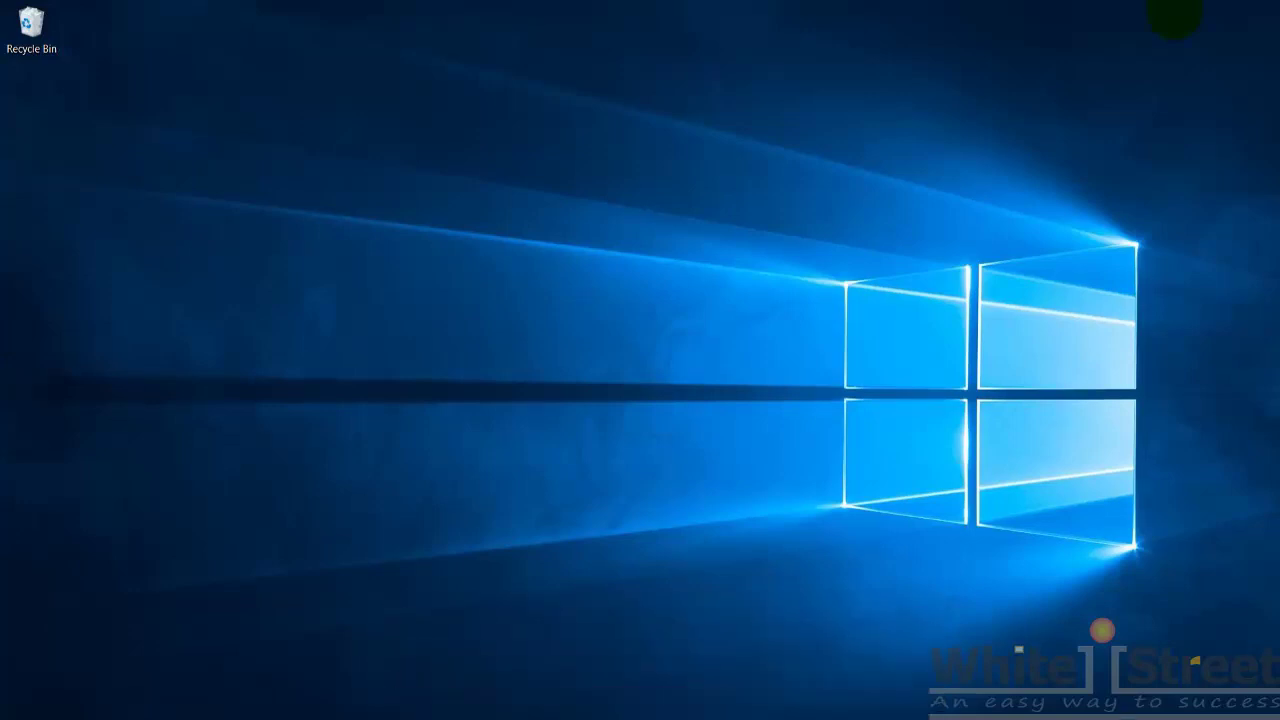
- Open the Windows Temp folder with the Run command temp and maximize its window
key("super+r")
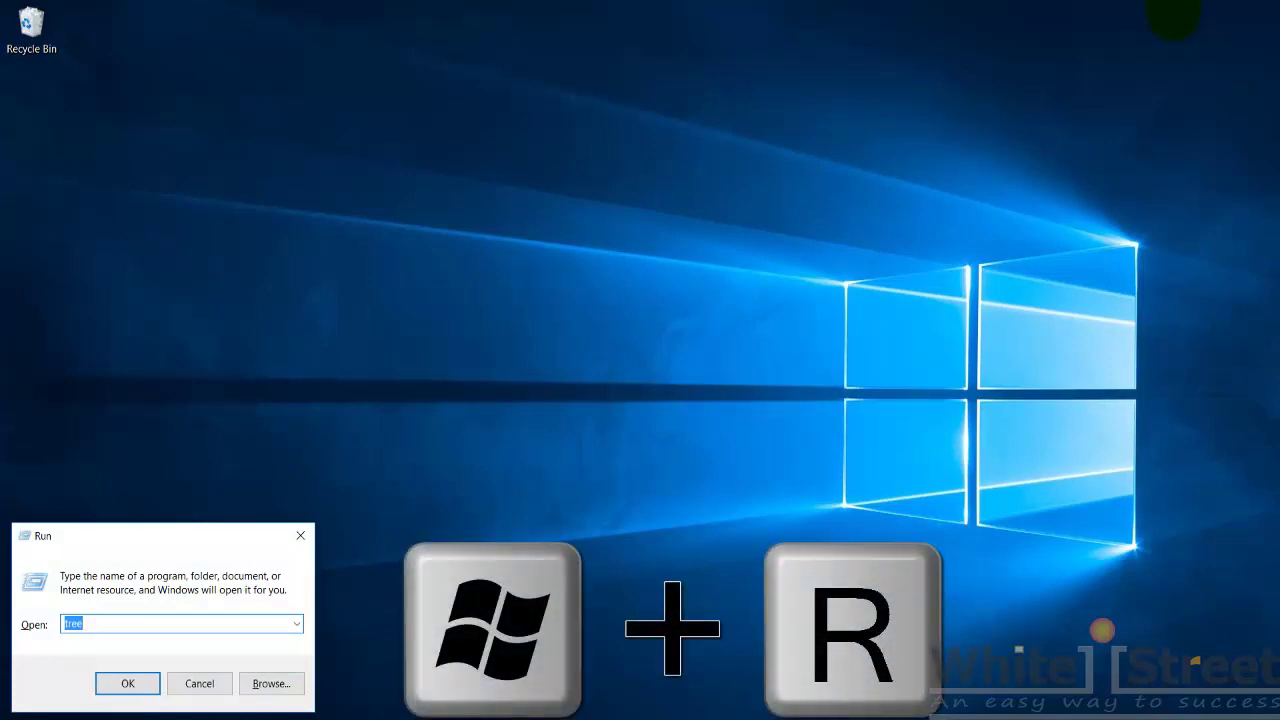
left_click_drag(191, 531, 673, 166)
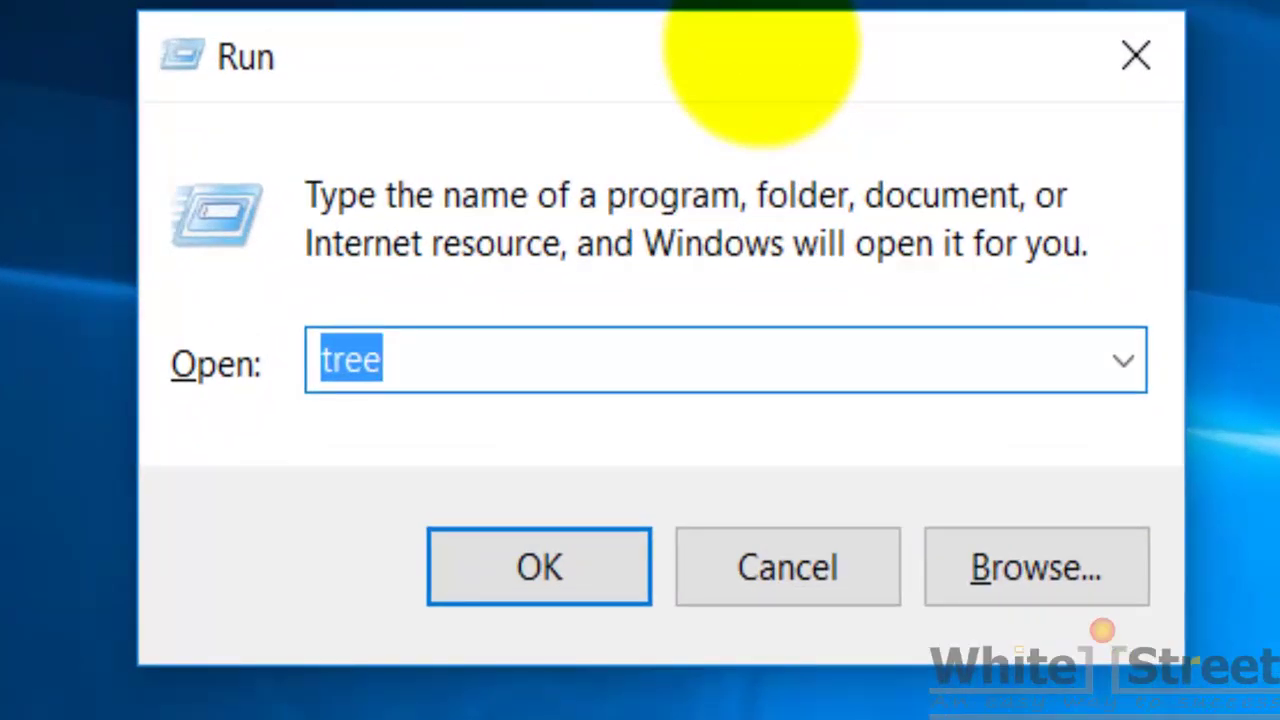
type("tem")
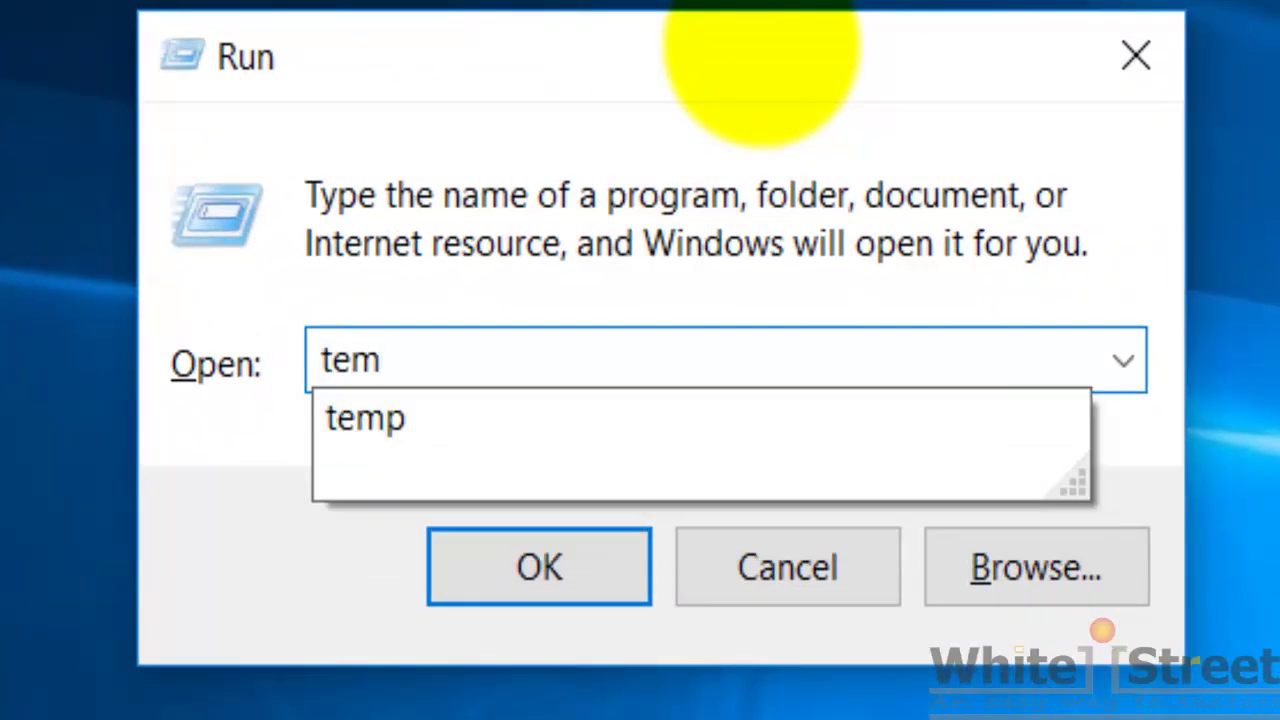
type("p")
left_click(614, 557)
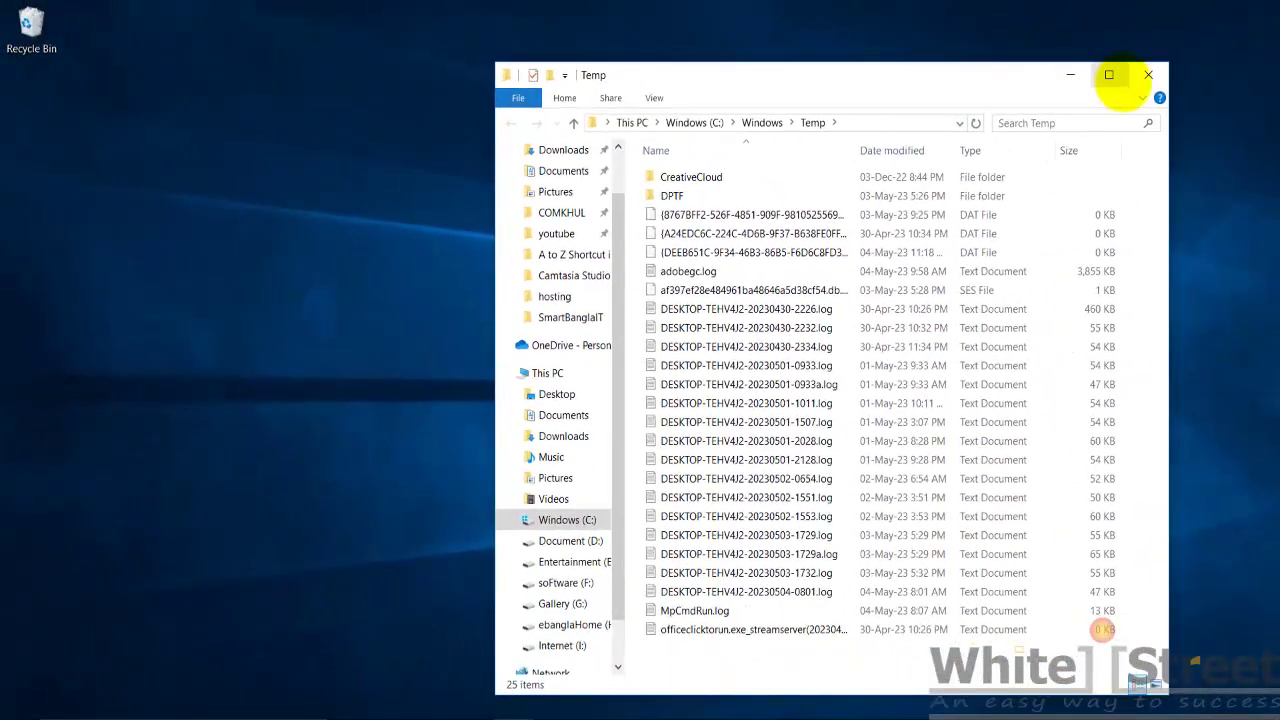
left_click(1137, 66)
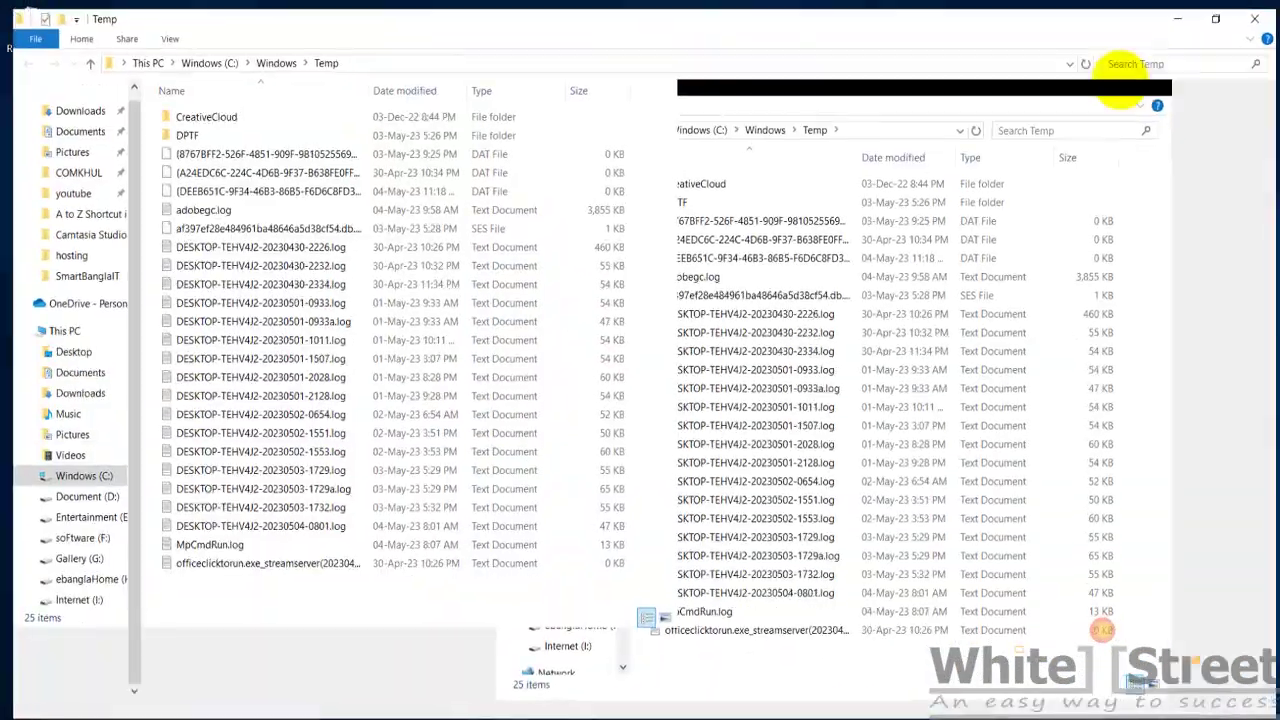
- Permanently delete everything in the Windows Temp folder, skipping all items in use, and close the folder
key("ctrl+a")
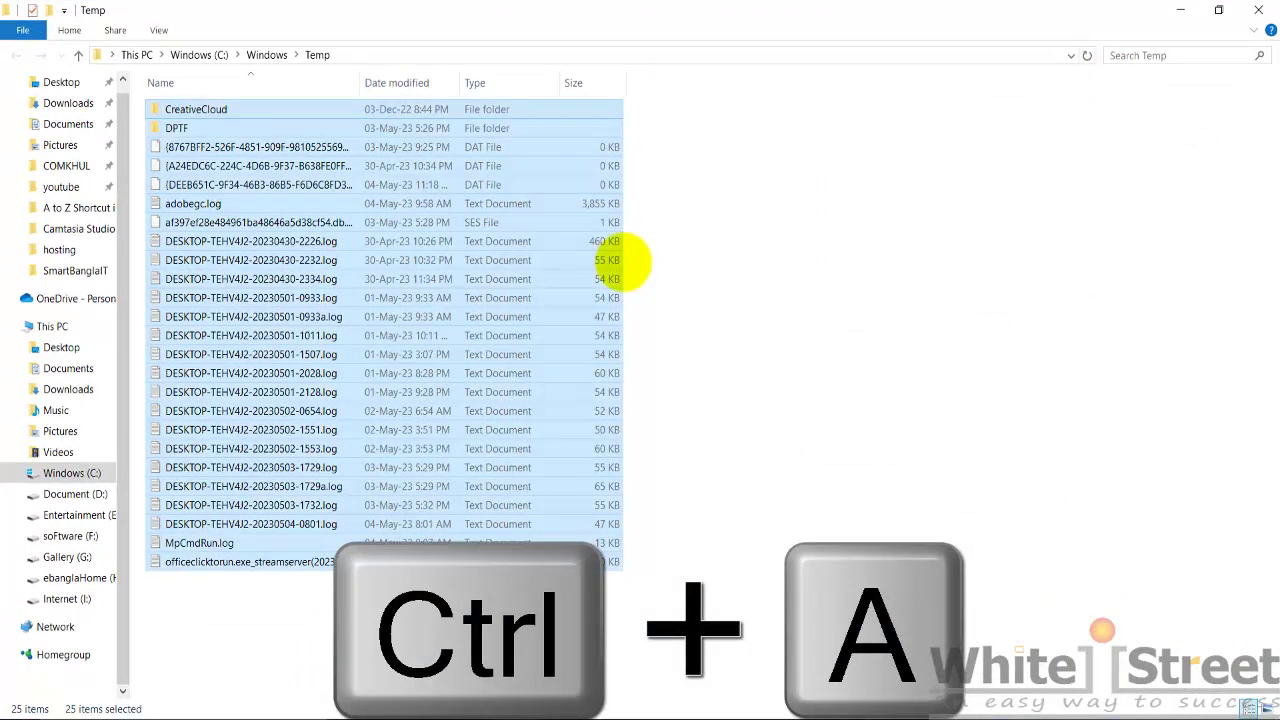
key("shift+Delete")
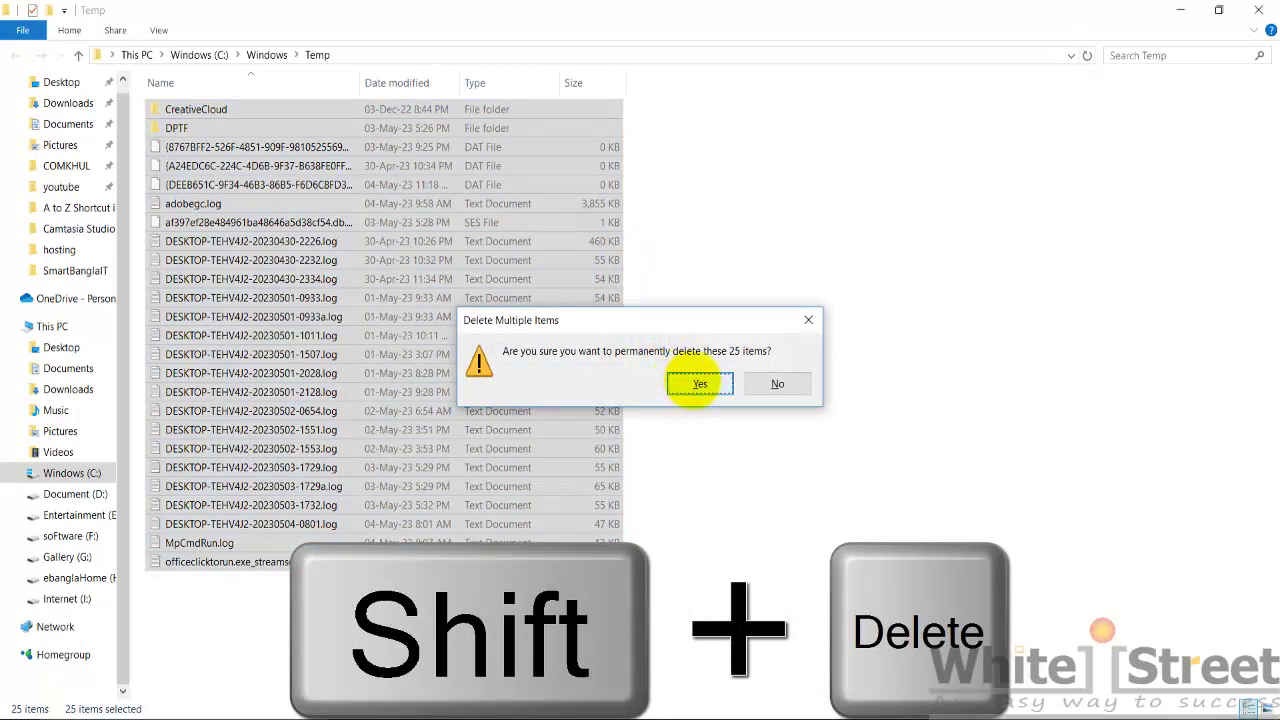
left_click(700, 384)
left_click(514, 348)
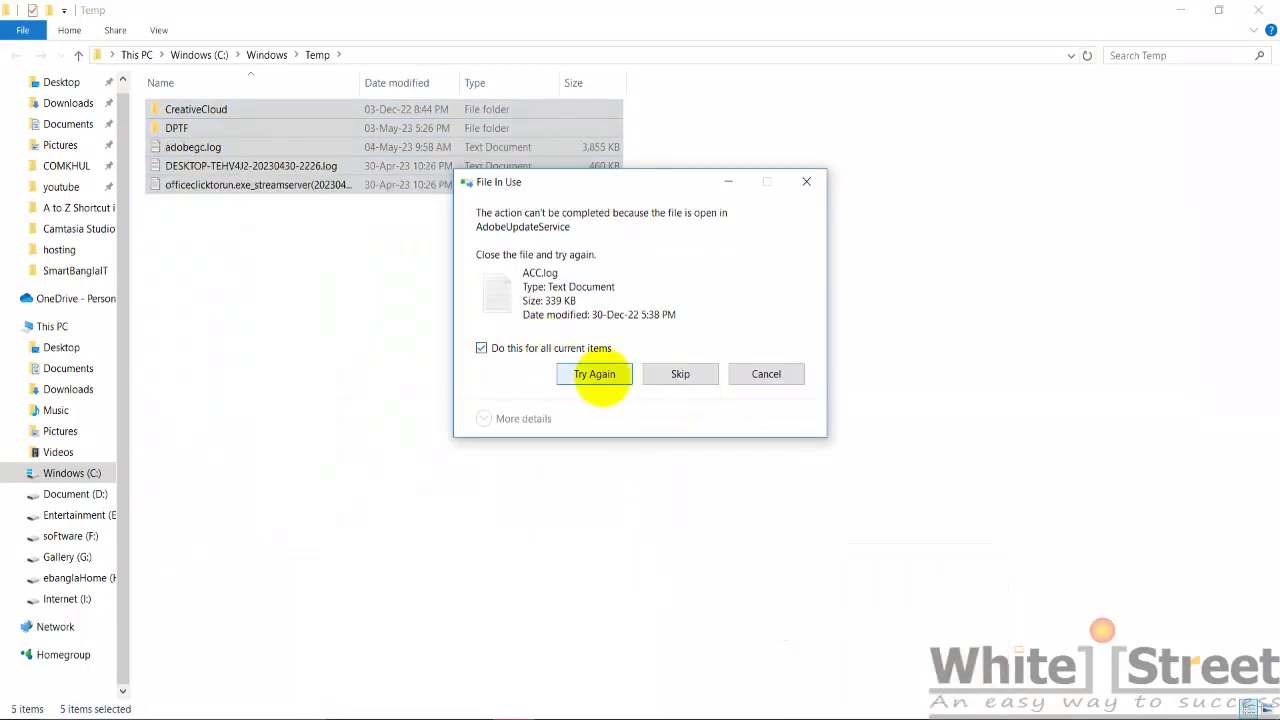
left_click(595, 374)
left_click(684, 376)
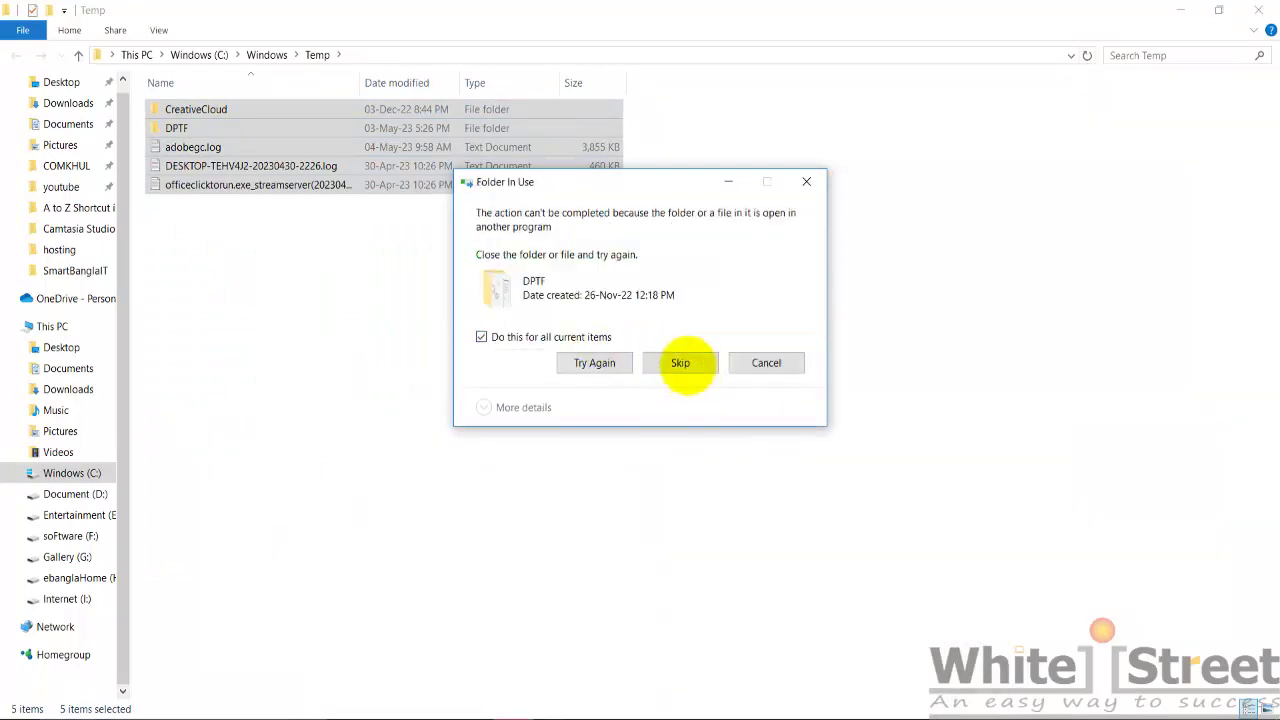
left_click(680, 363)
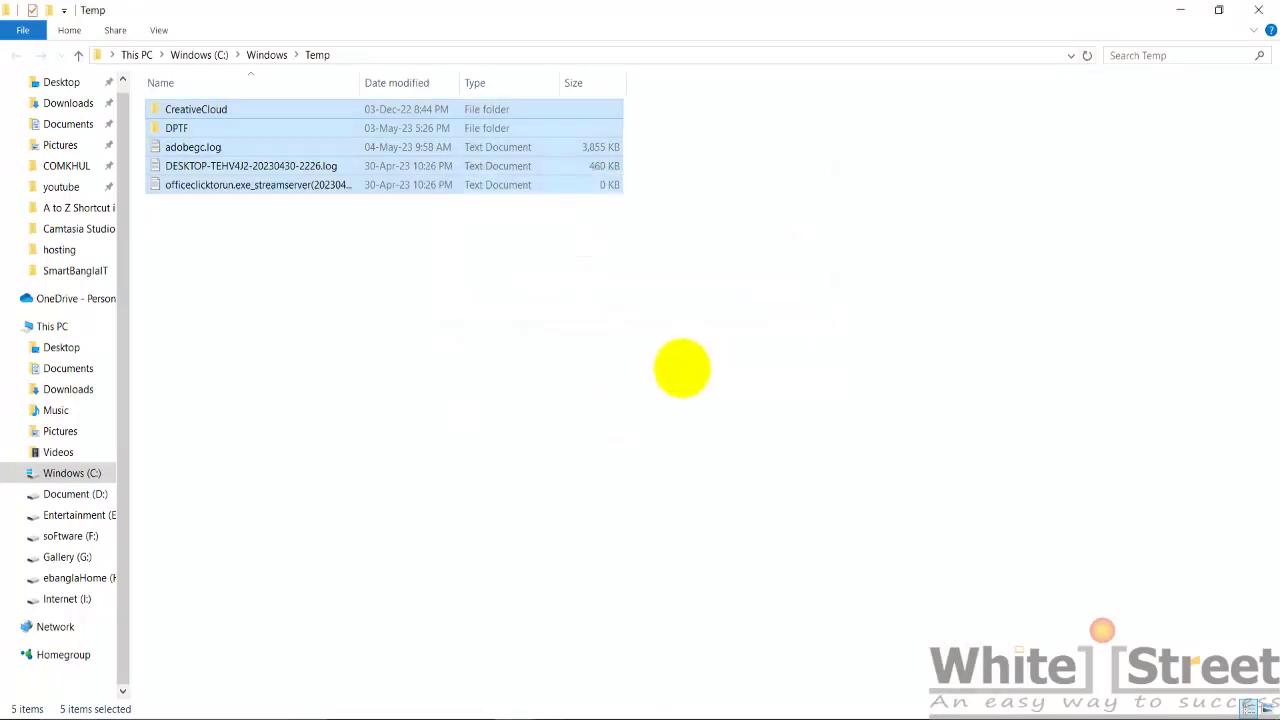
left_click(1258, 10)
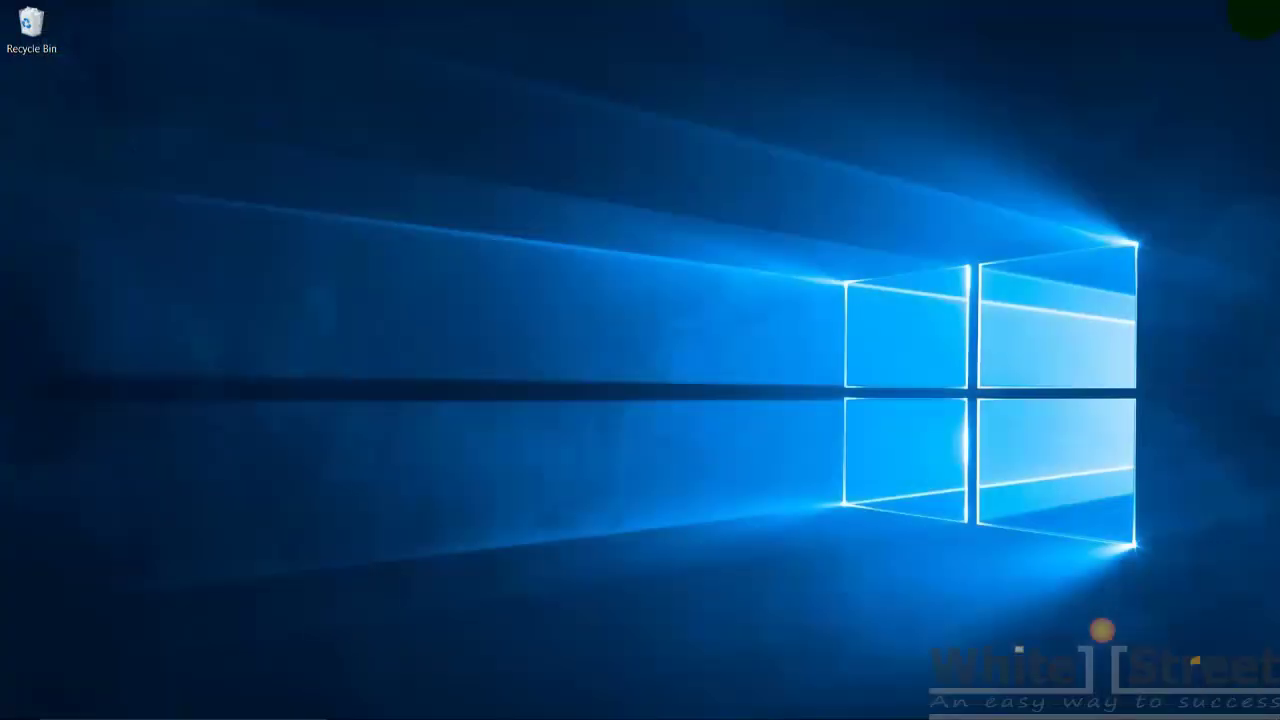
- Open the user account's temporary files folder with the Run command %temp%
key("super+r")
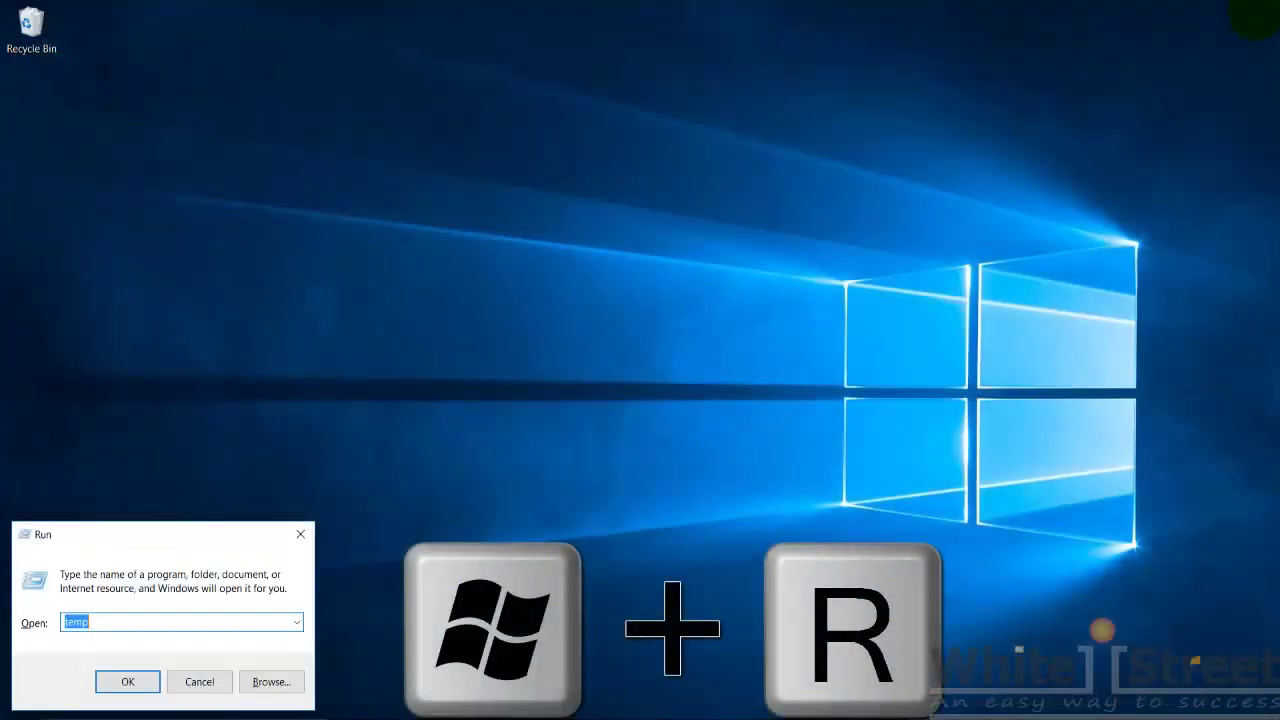
left_click_drag(192, 541, 731, 78)
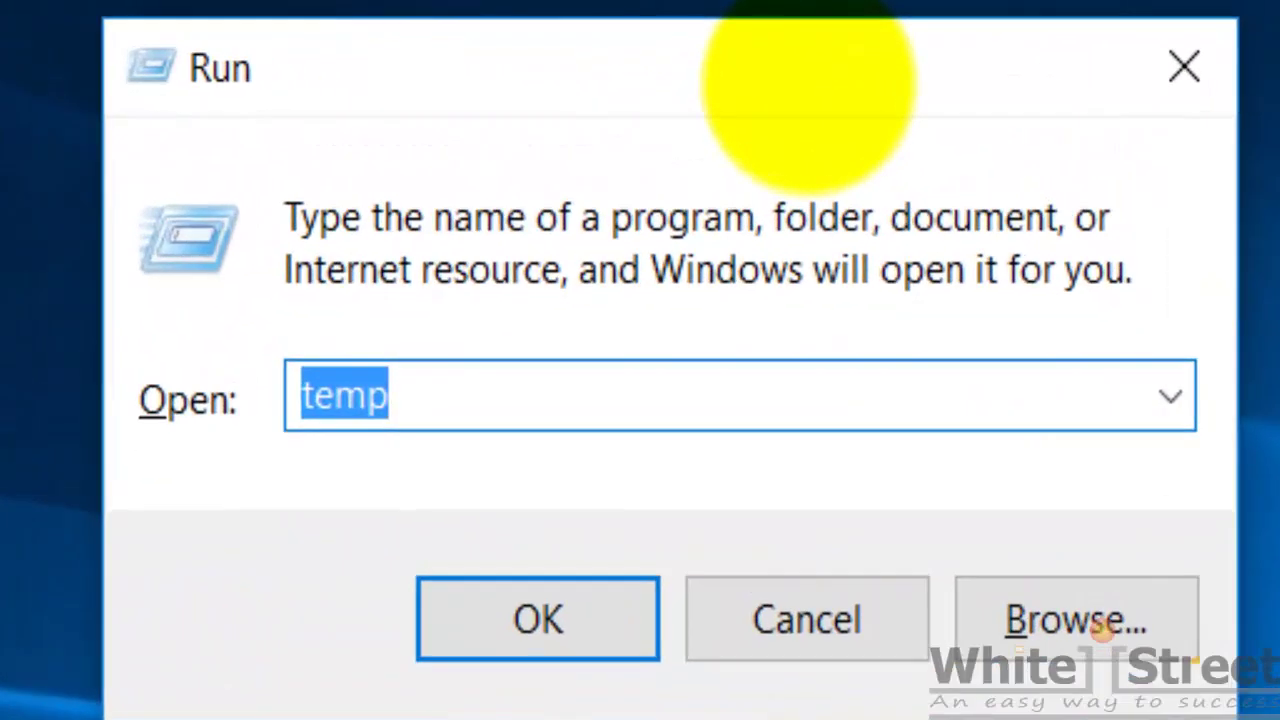
type("%te")
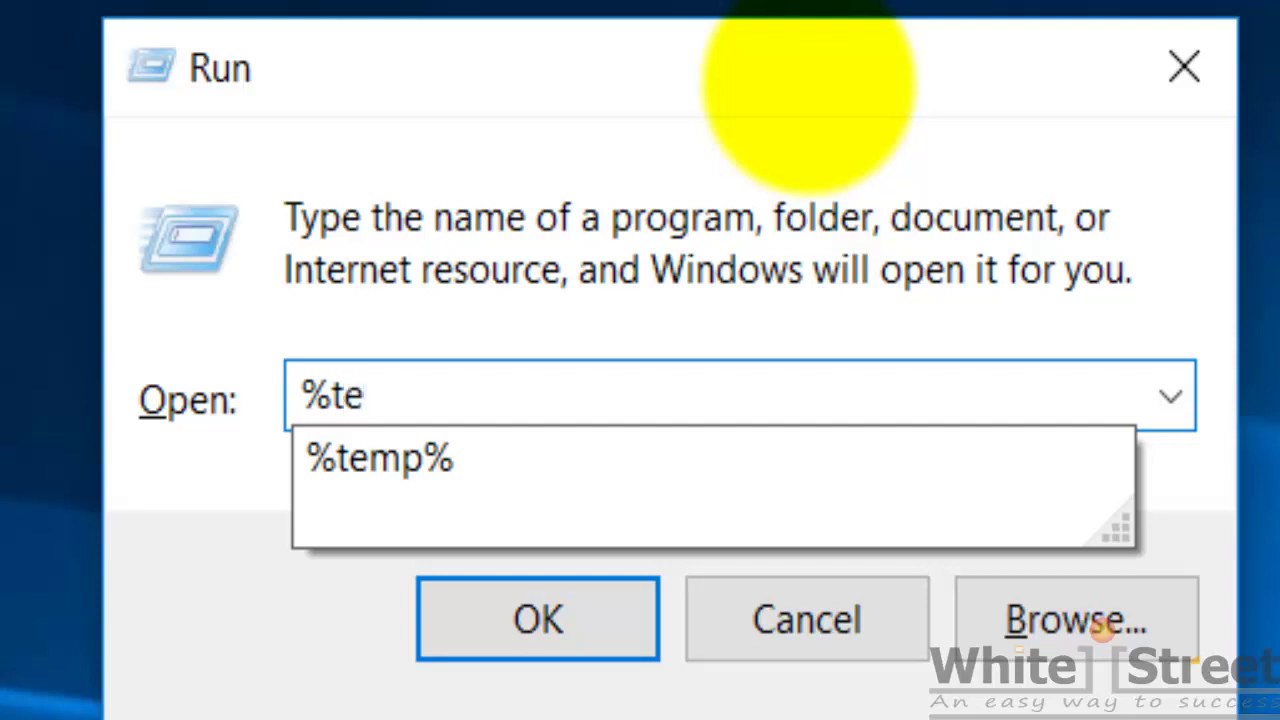
type("mp")
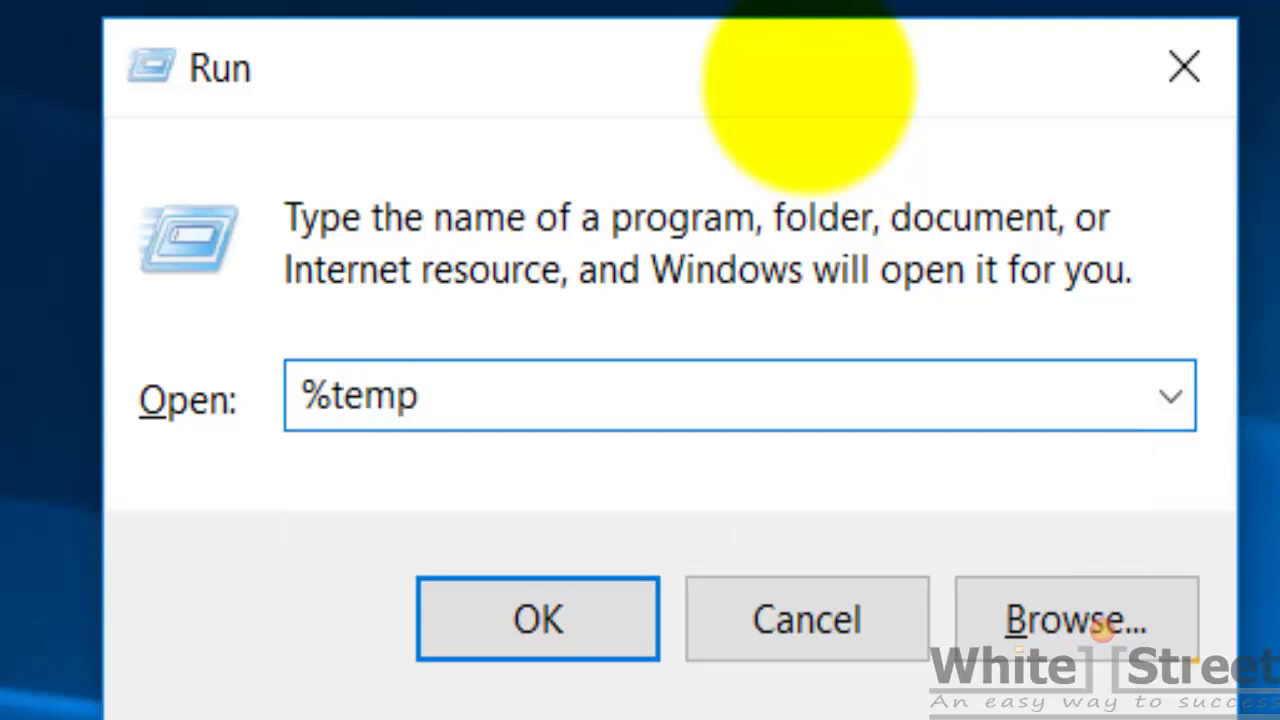
type("%")
left_click(556, 616)
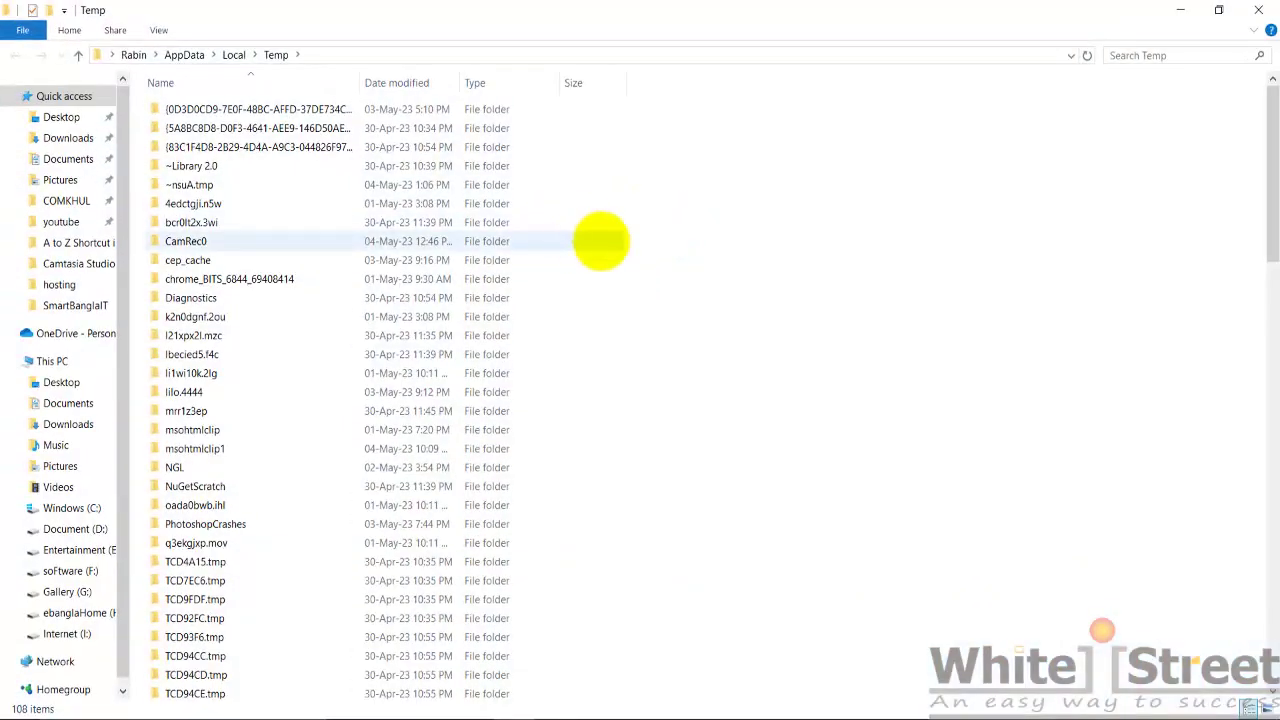
- Permanently delete everything in the user's Temp folder, skipping all items that are in use
left_click(600, 241)
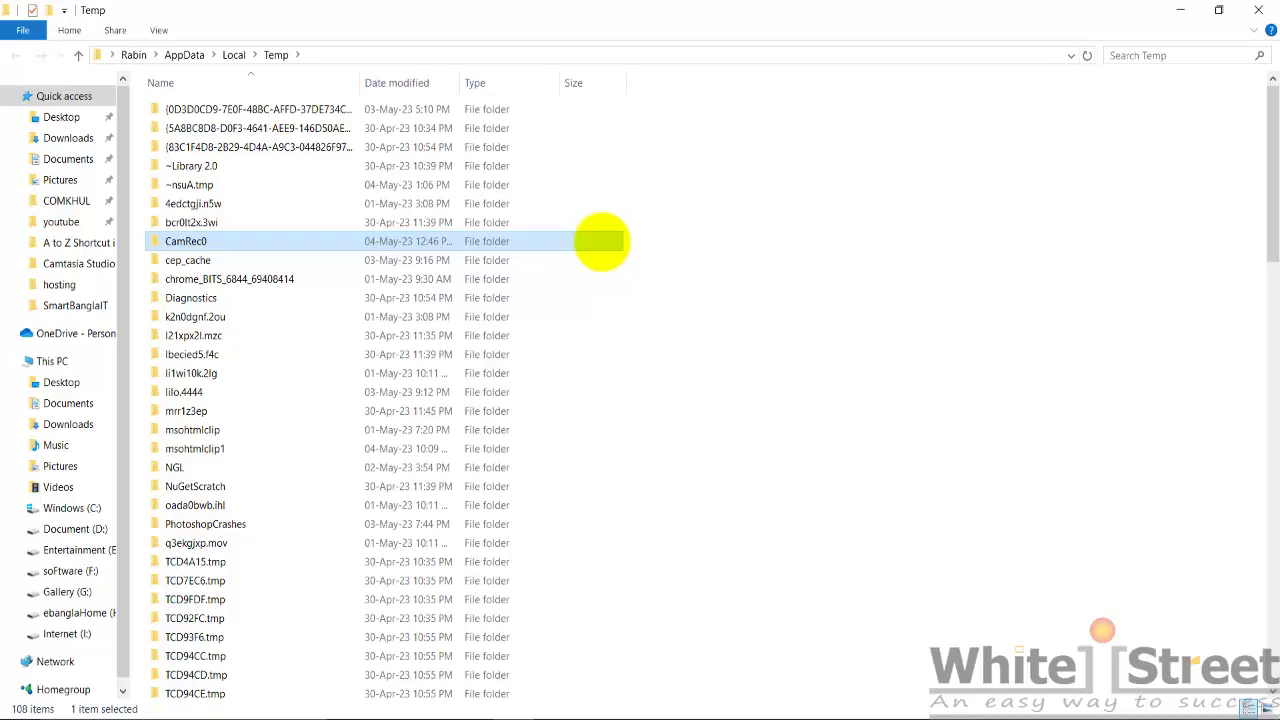
key("ctrl+a")
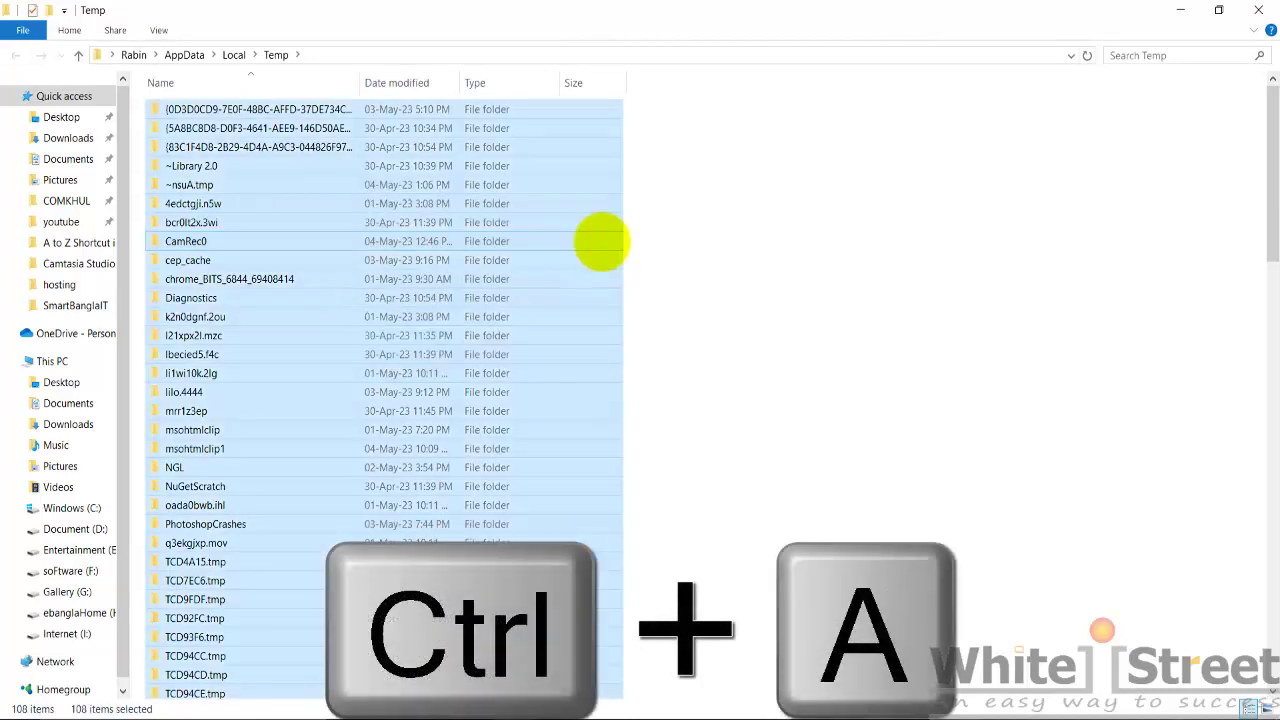
key("shift+Delete")
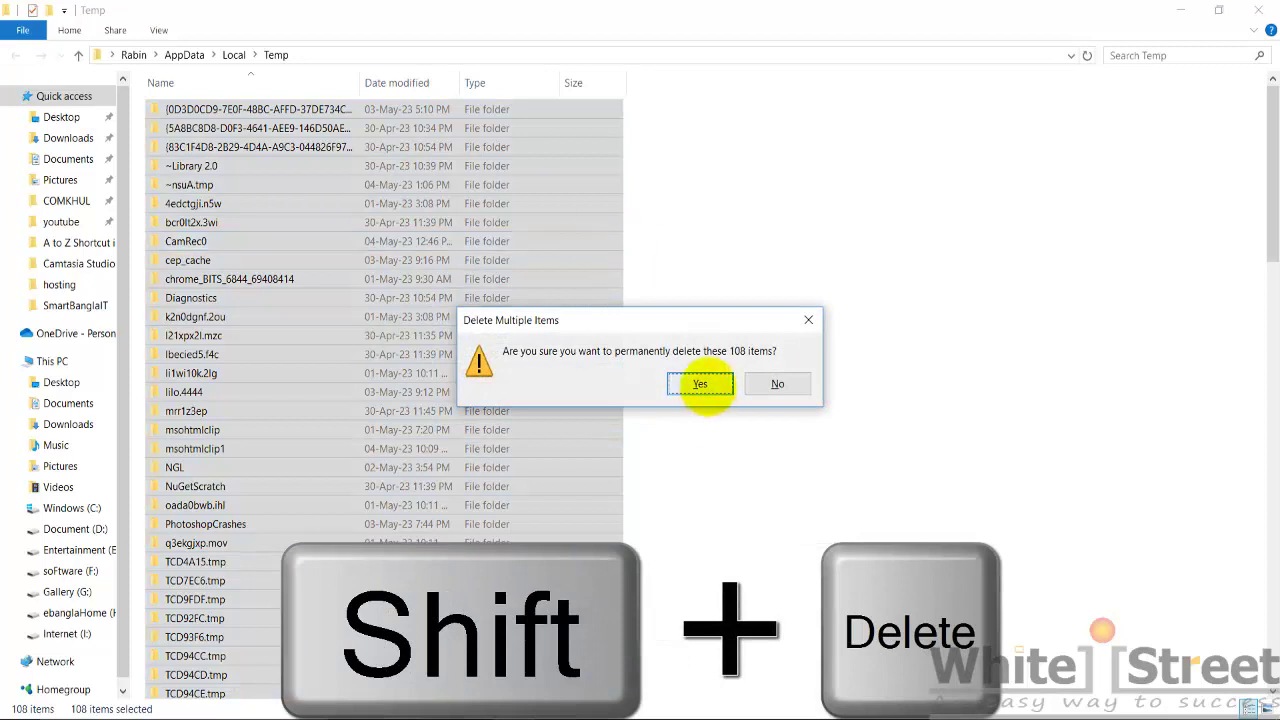
left_click(700, 384)
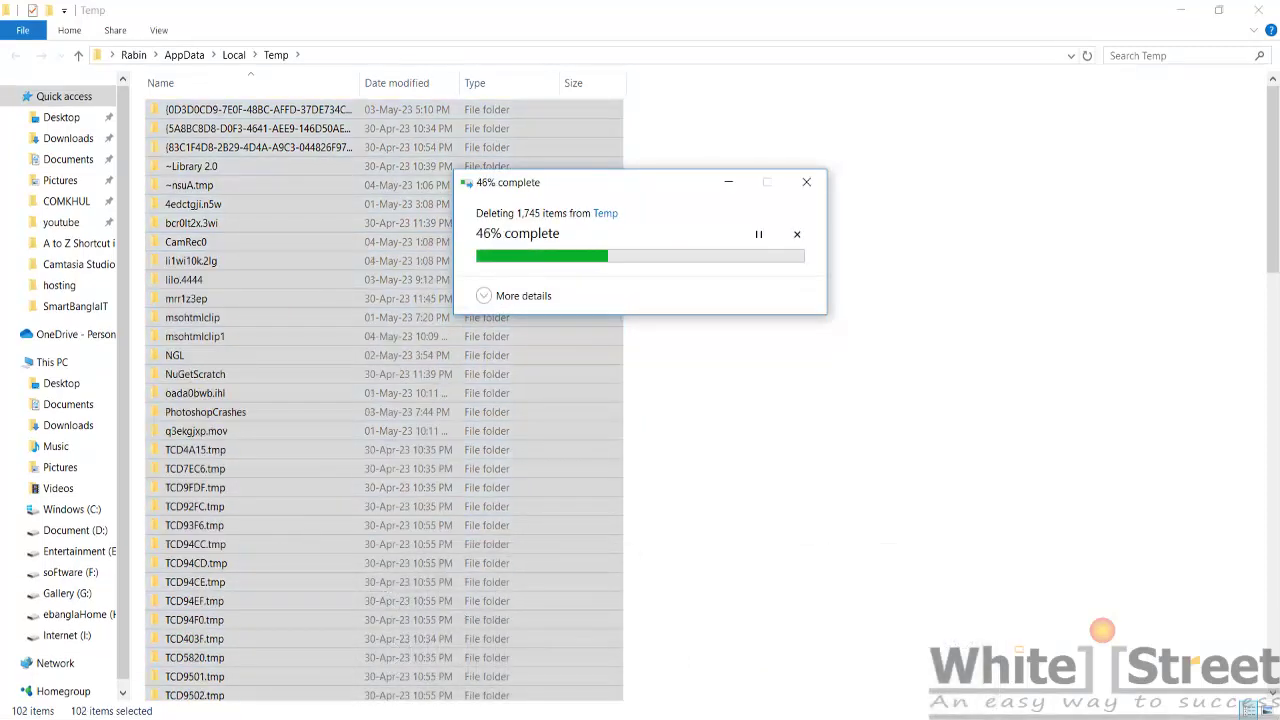
left_click(483, 348)
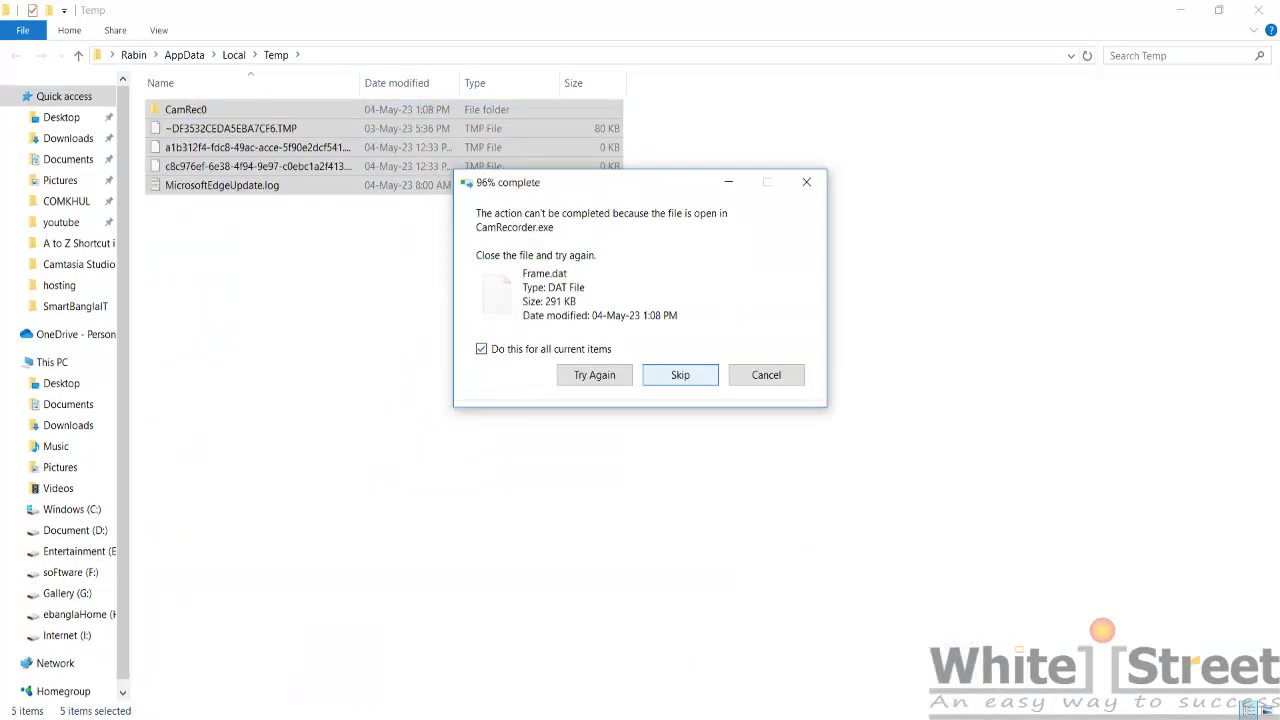
left_click(680, 374)
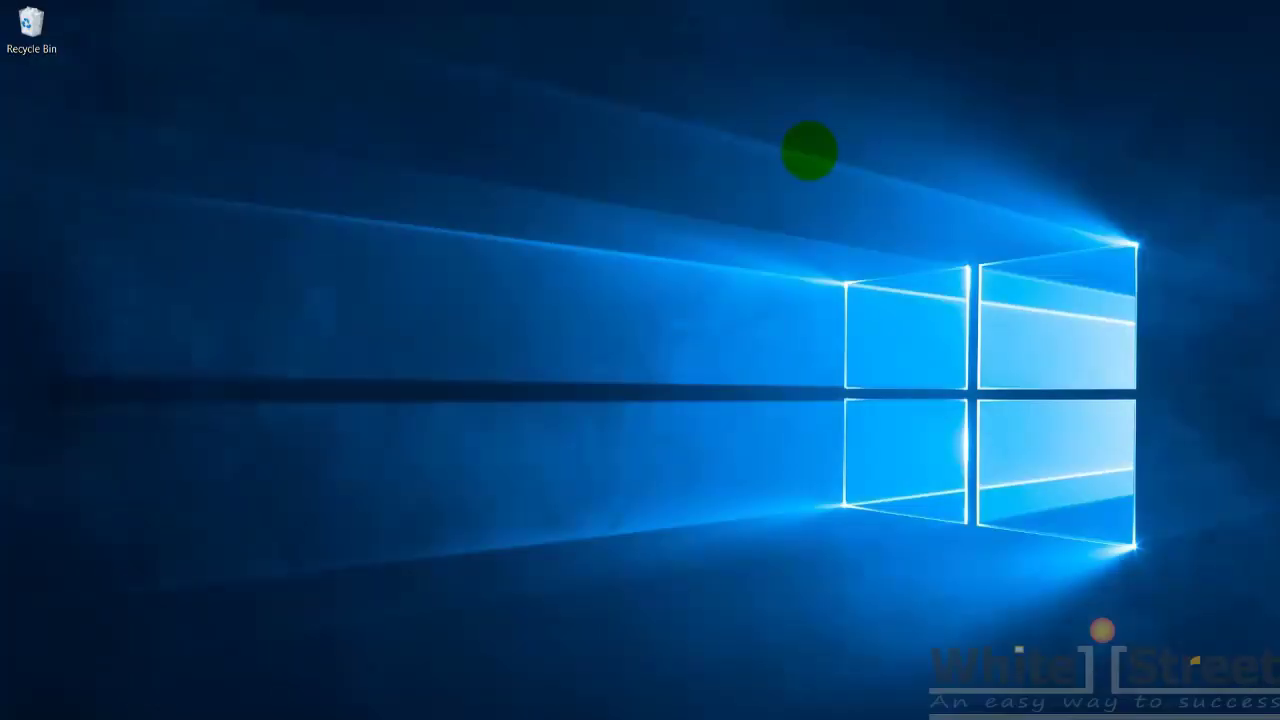
- Open the Windows Prefetch folder with the Run command prefetch
key("super+r")
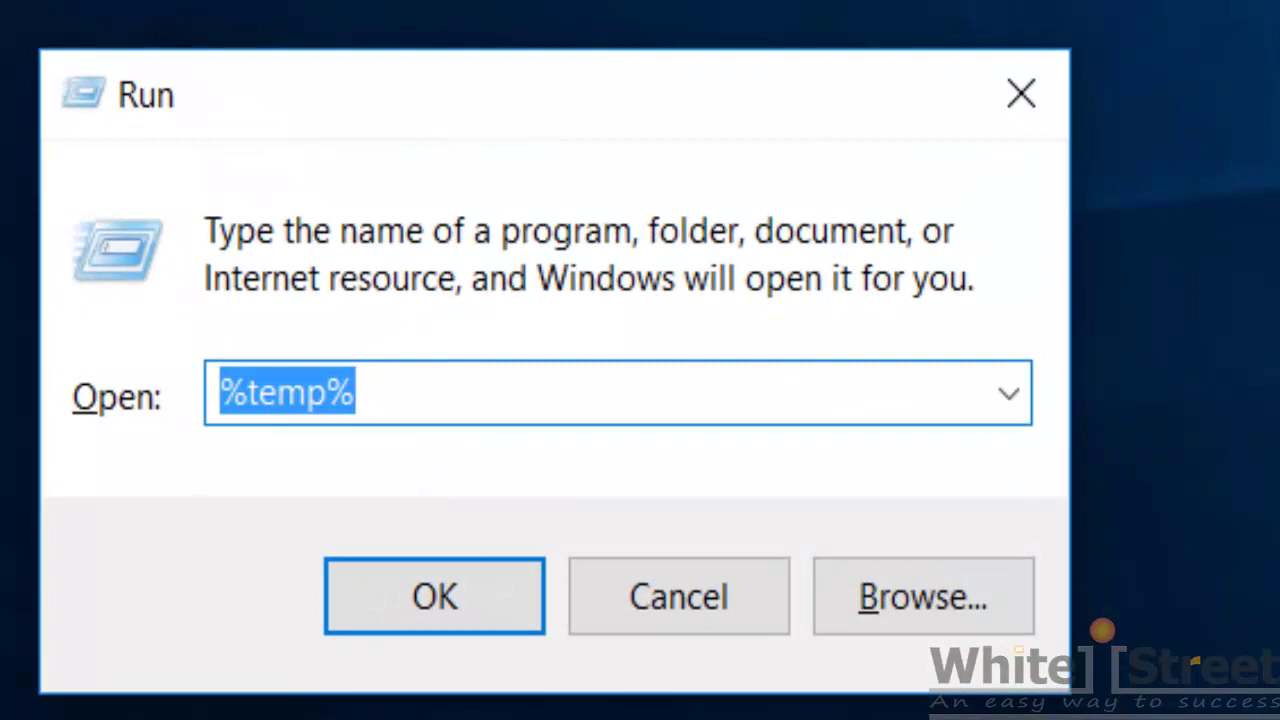
type("pre")
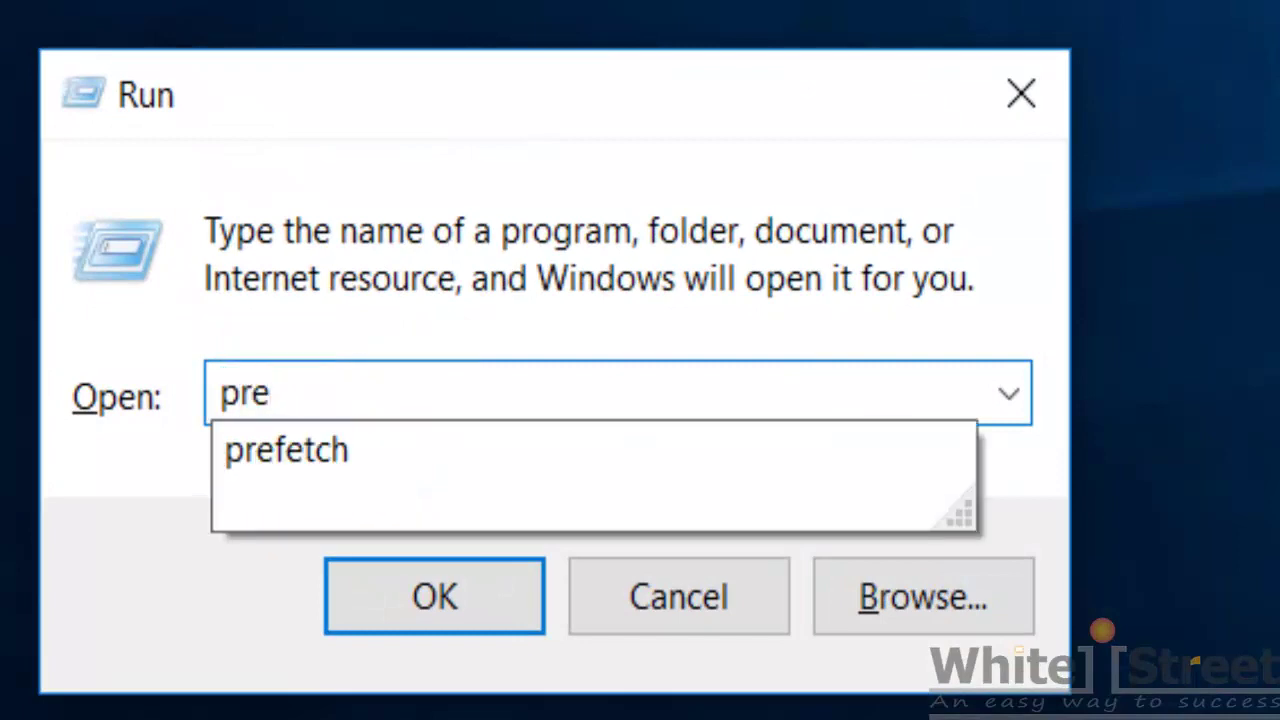
type("fetch")
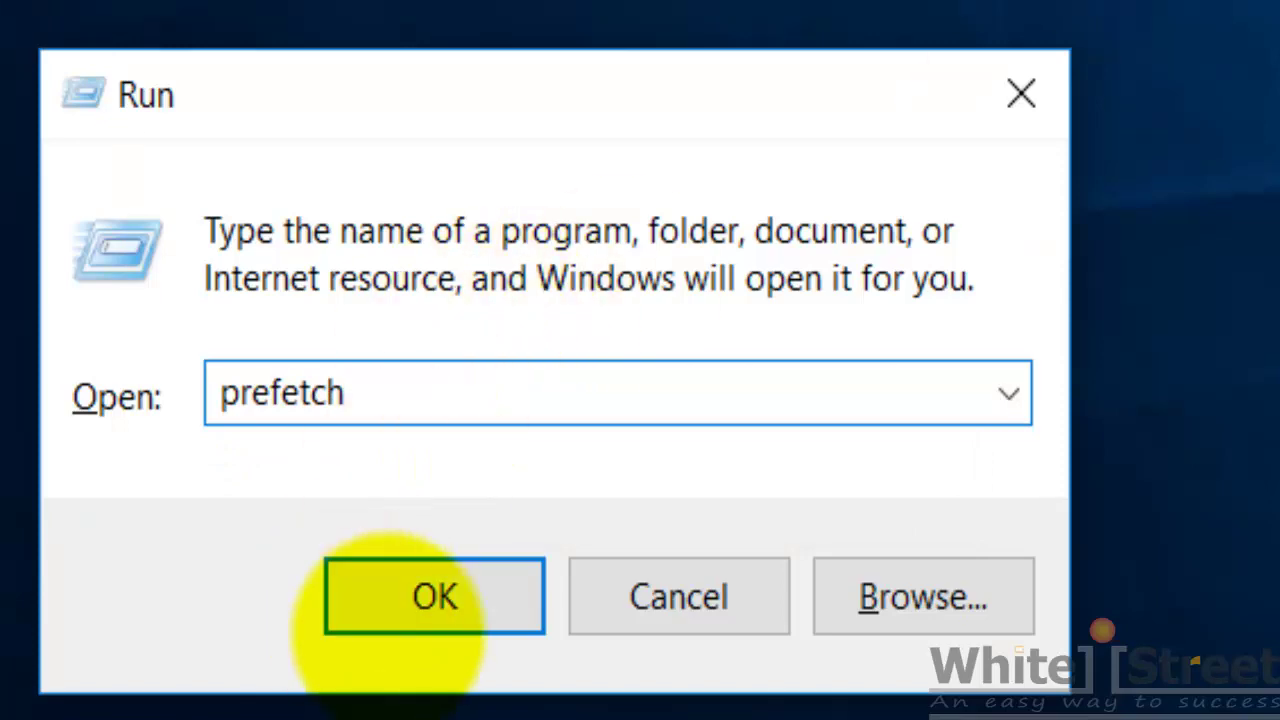
left_click(434, 597)
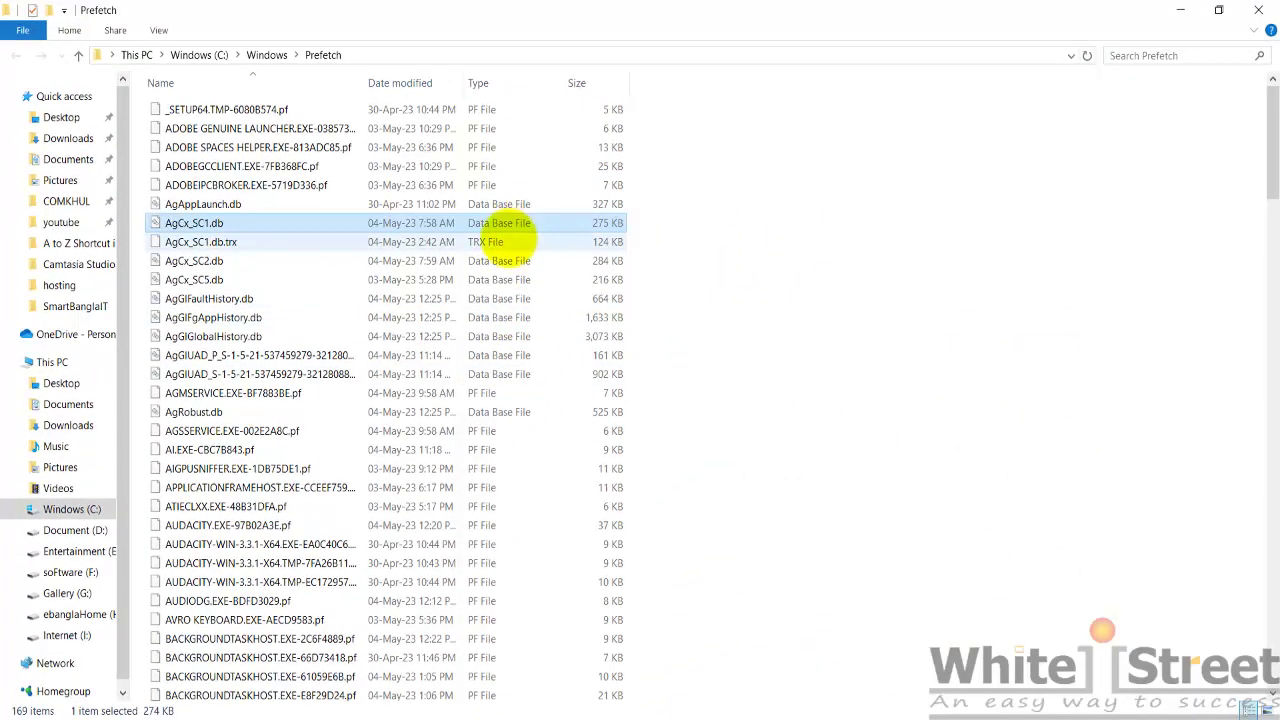
- Permanently delete everything in the Prefetch folder, retry the file in use once, and dismiss the File In Use dialog
key("ctrl+a")
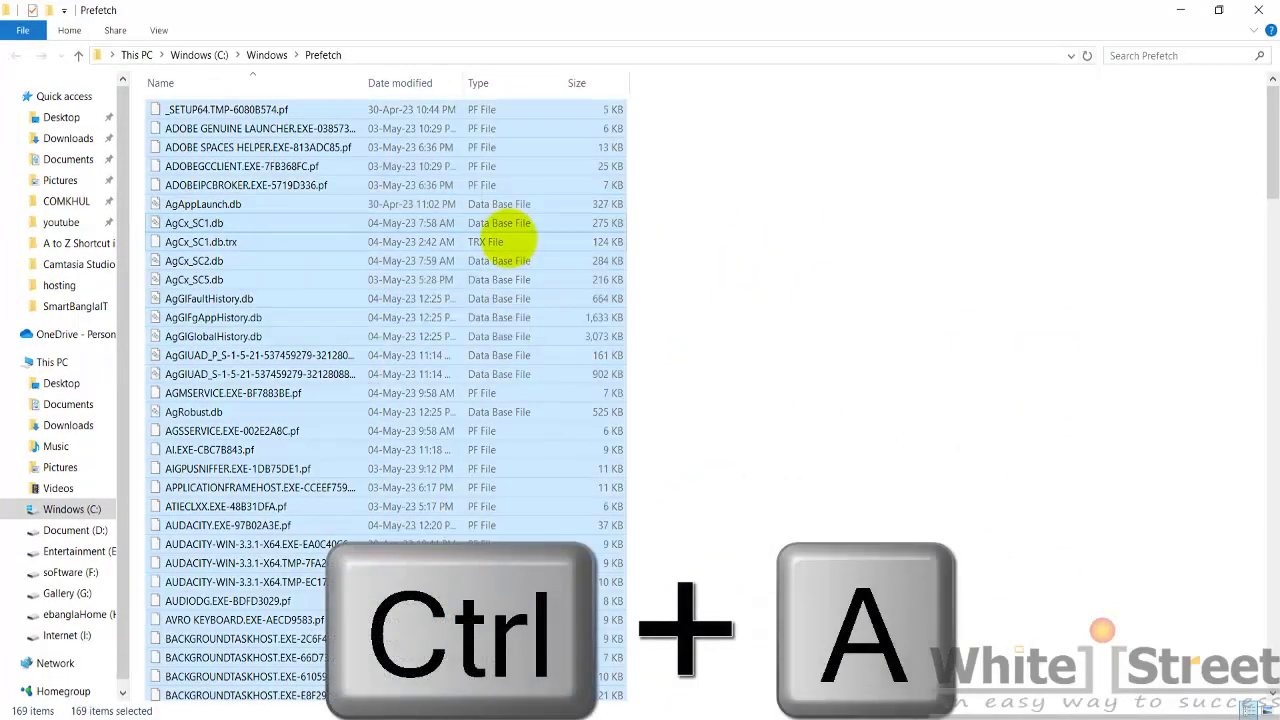
key("shift+Delete")
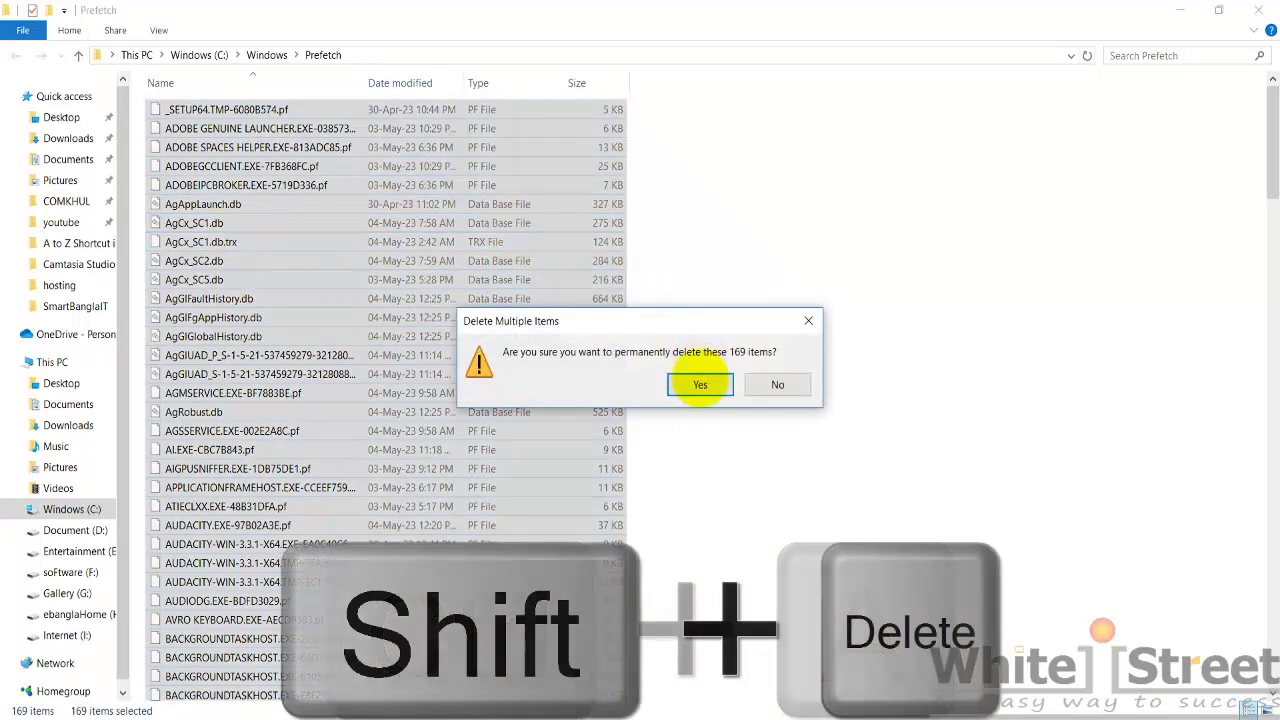
left_click(772, 383)
left_click(548, 349)
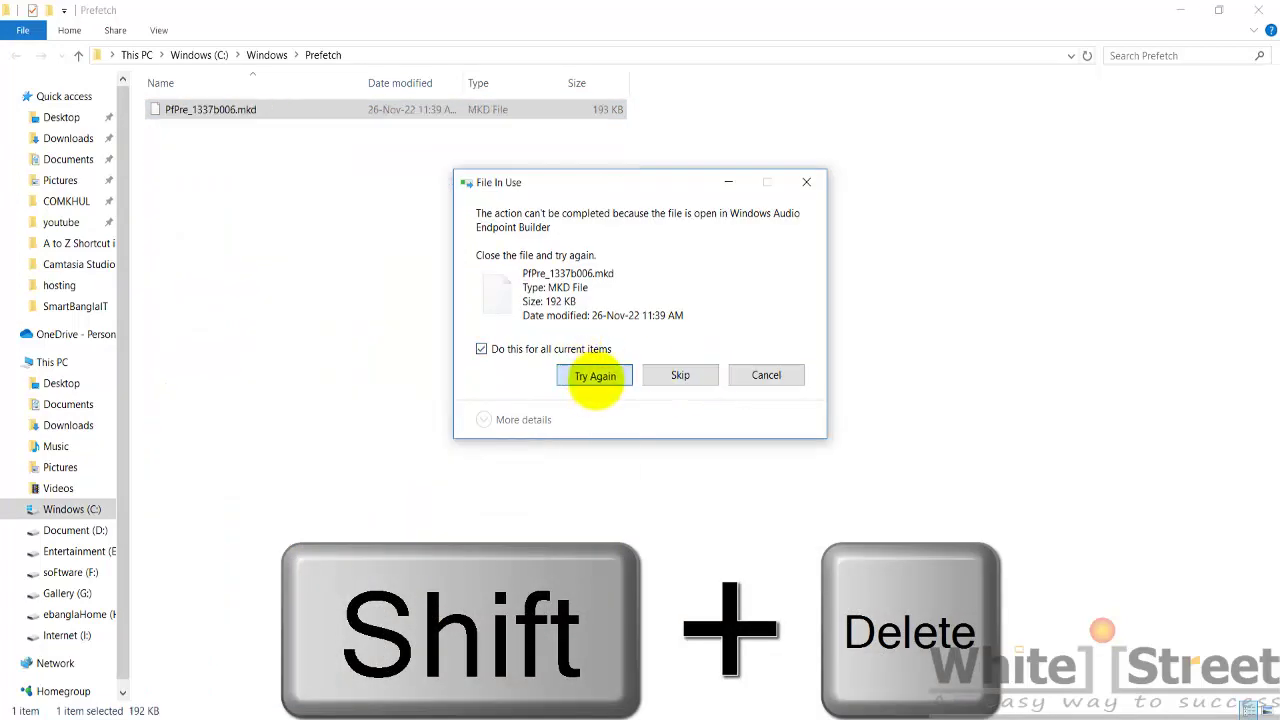
left_click(594, 375)
left_click(806, 182)
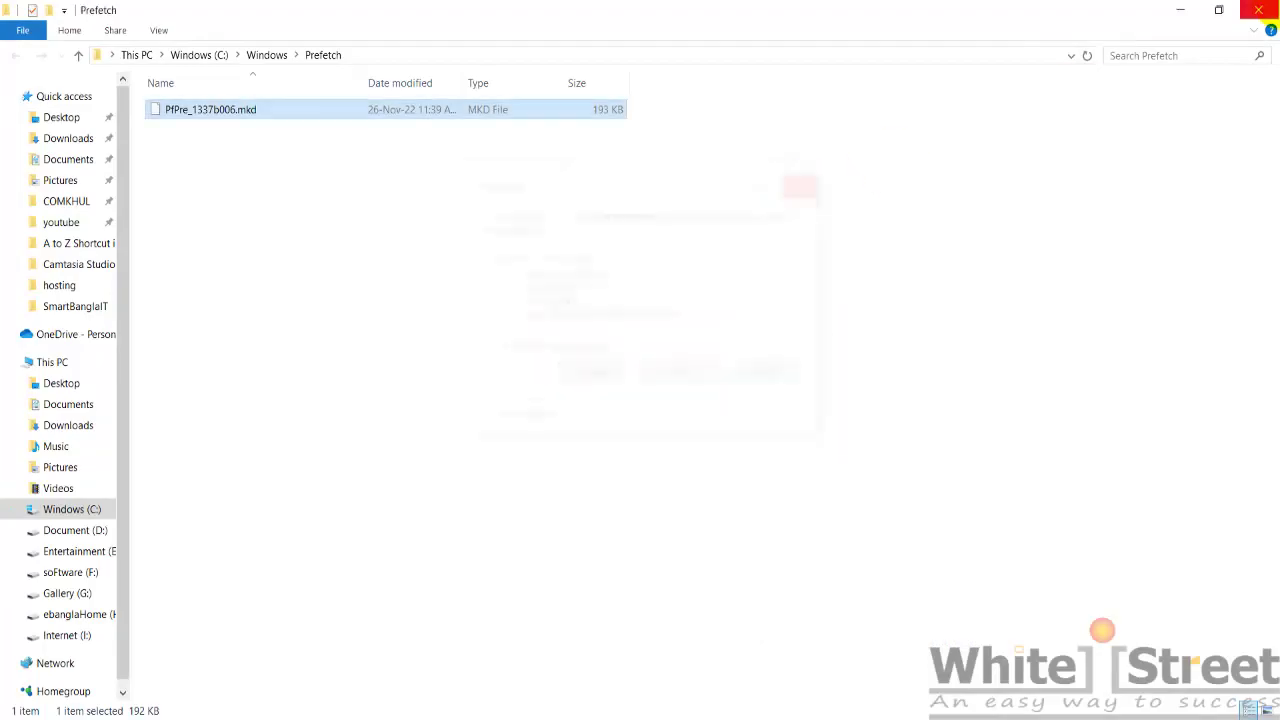
- Open the Recent folder with the Run command recent and select all of its items
key("super+r")
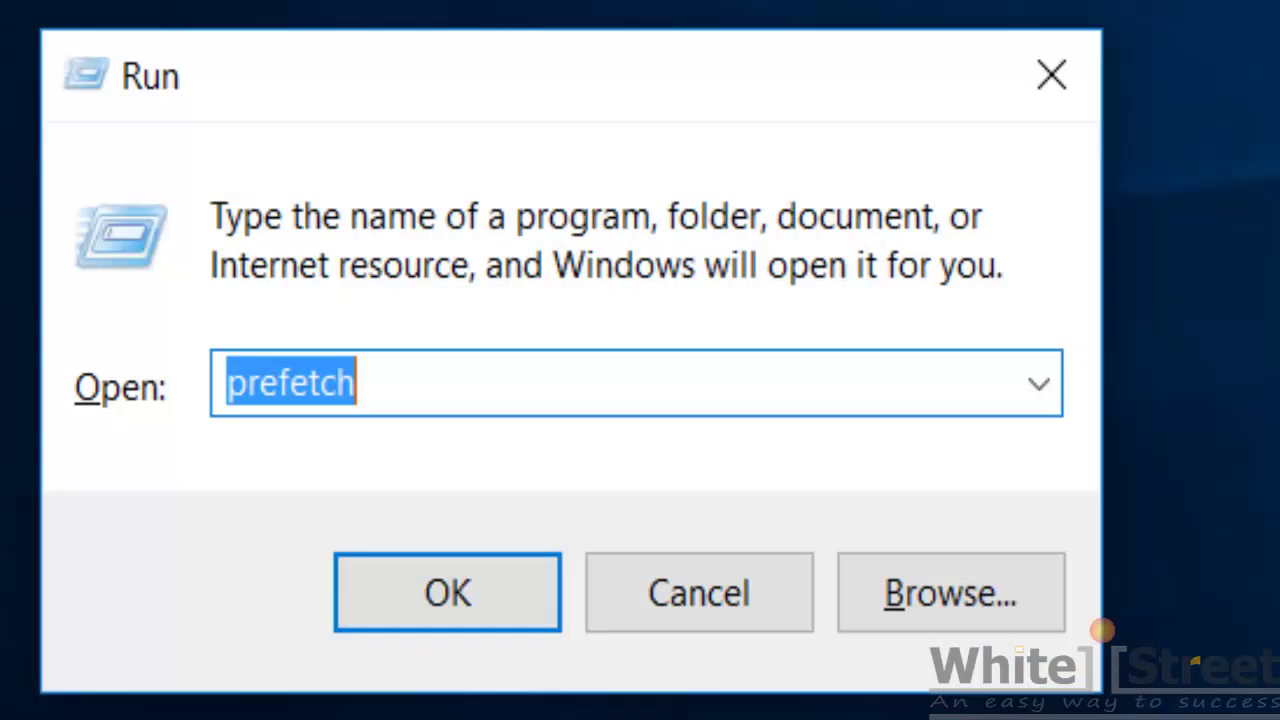
type("recent")
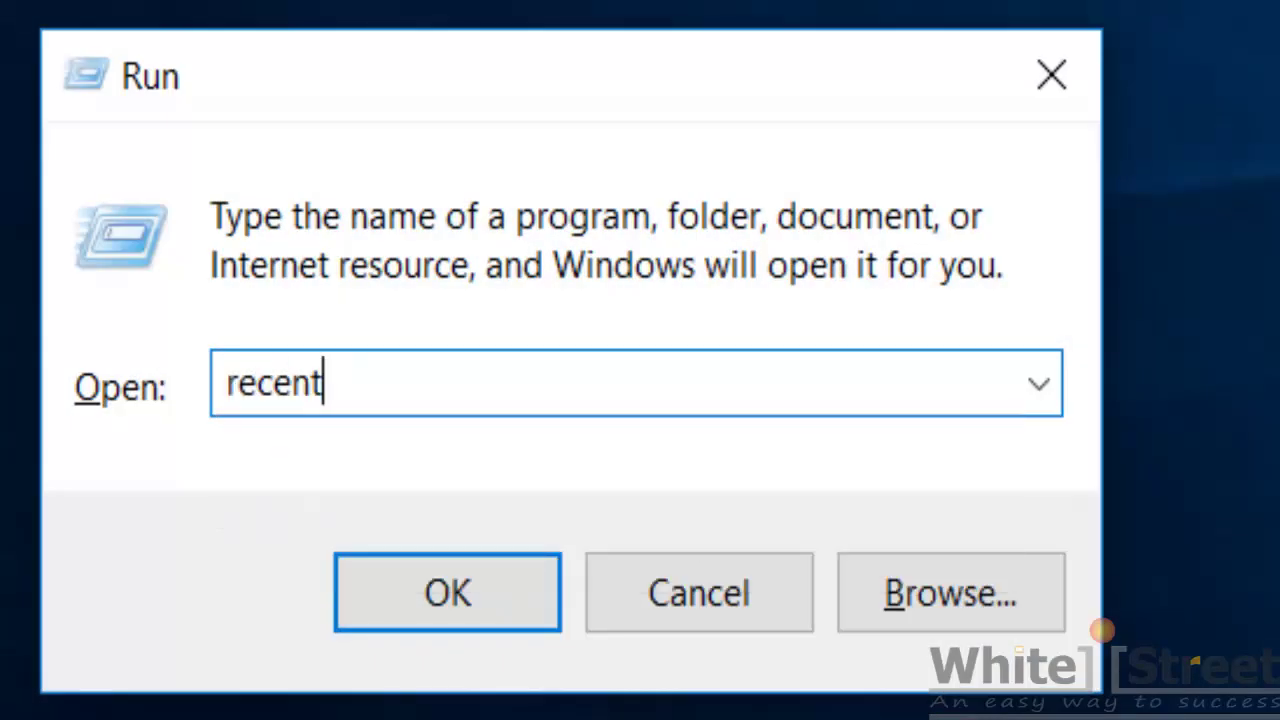
key("Return")
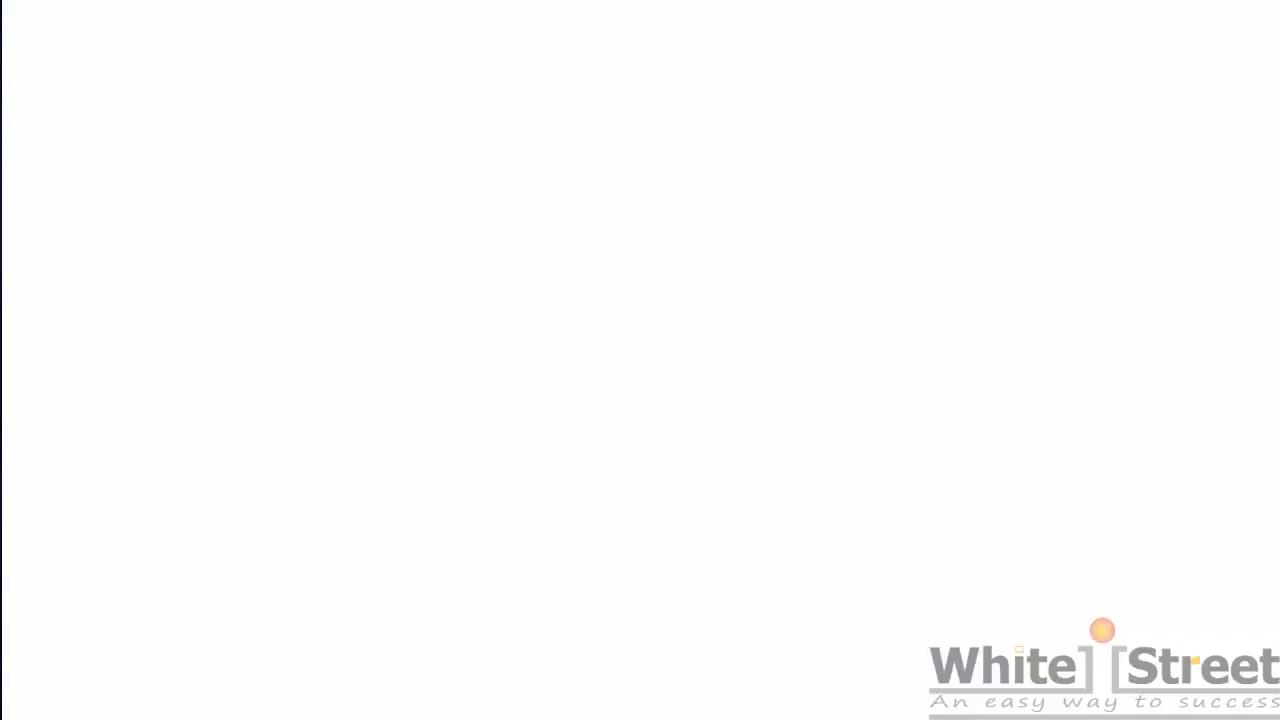
left_click(648, 126)
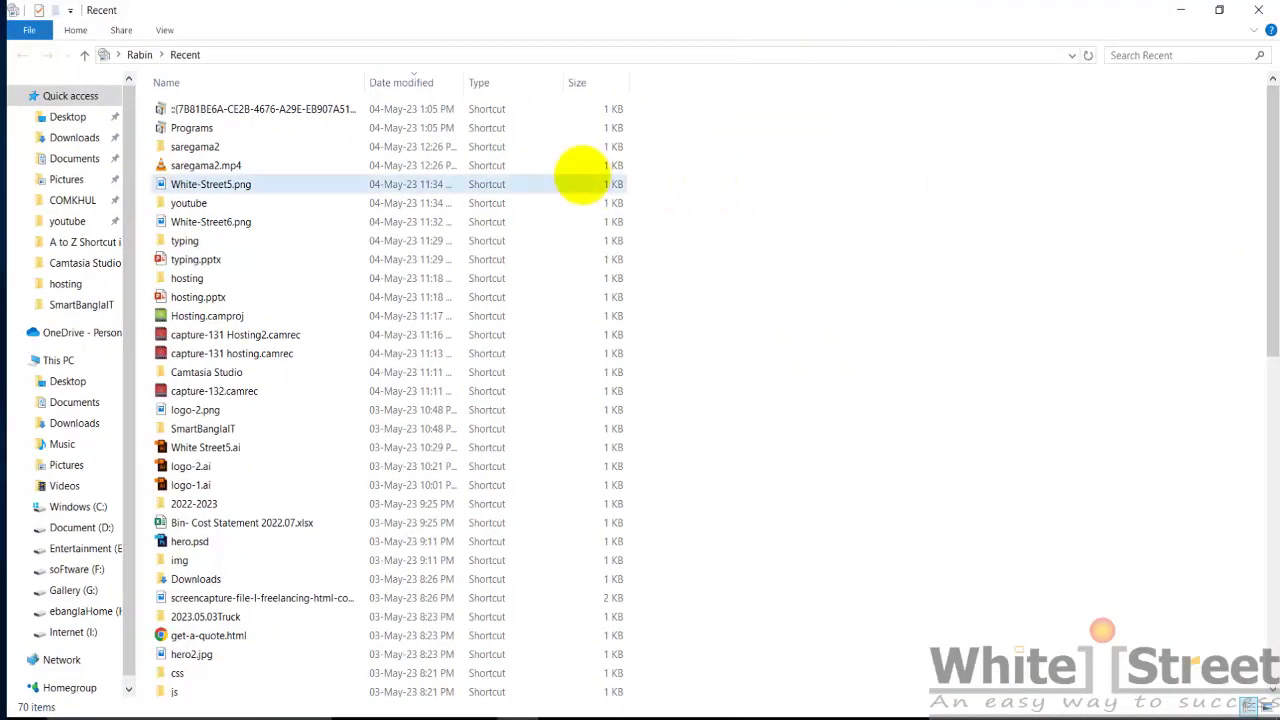
key("ctrl+a")
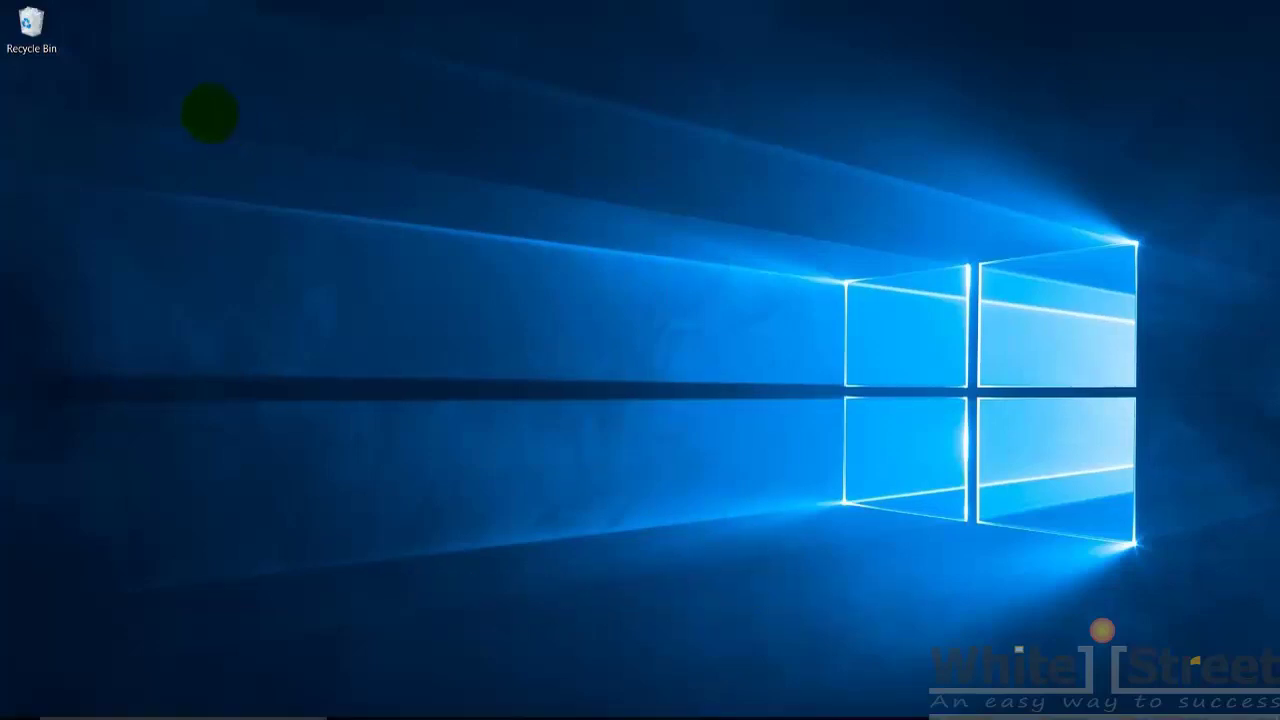
- Send the www - Shortcut from the desktop to the Recycle Bin and restore it from there
left_click(31, 28)
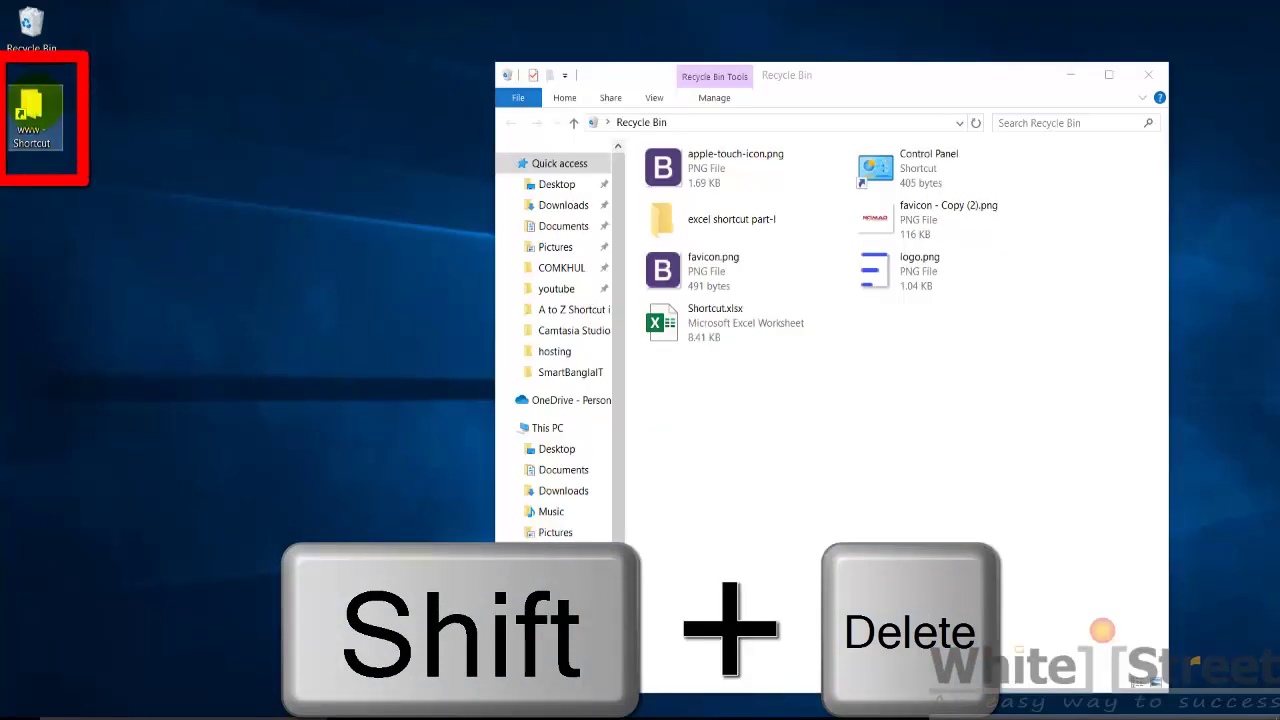
key("Delete")
left_click(895, 325)
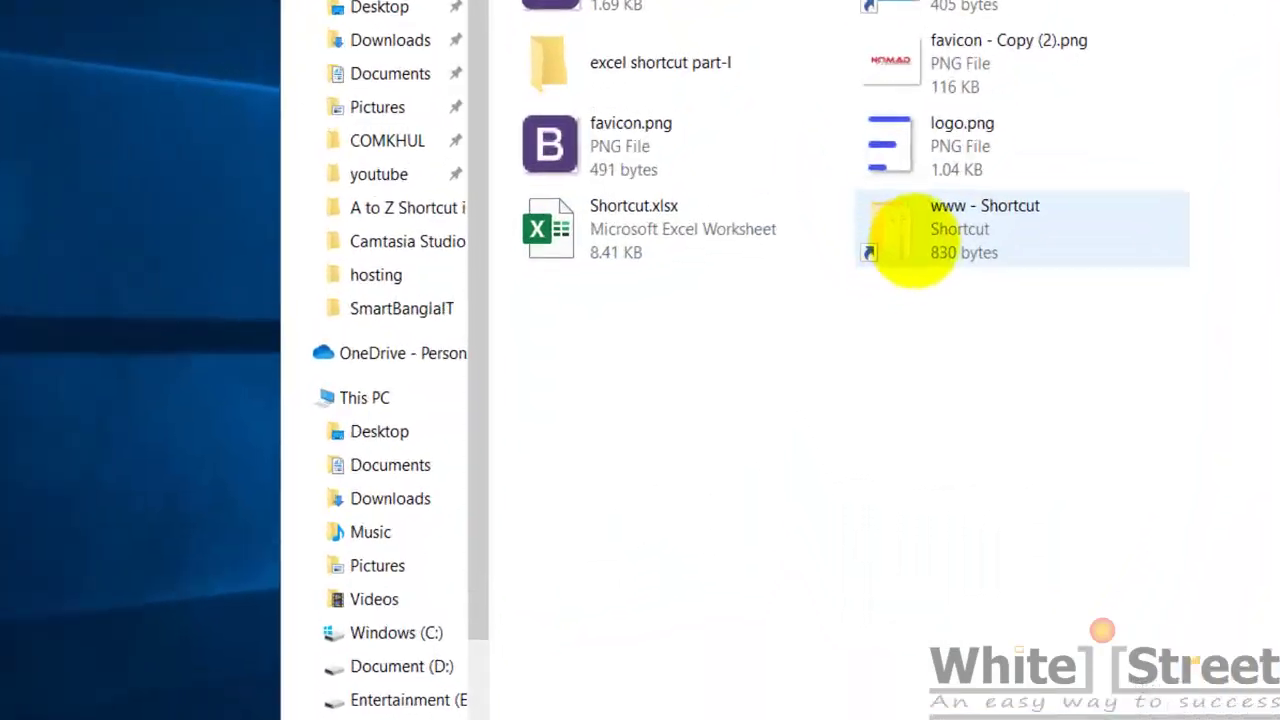
right_click(891, 333)
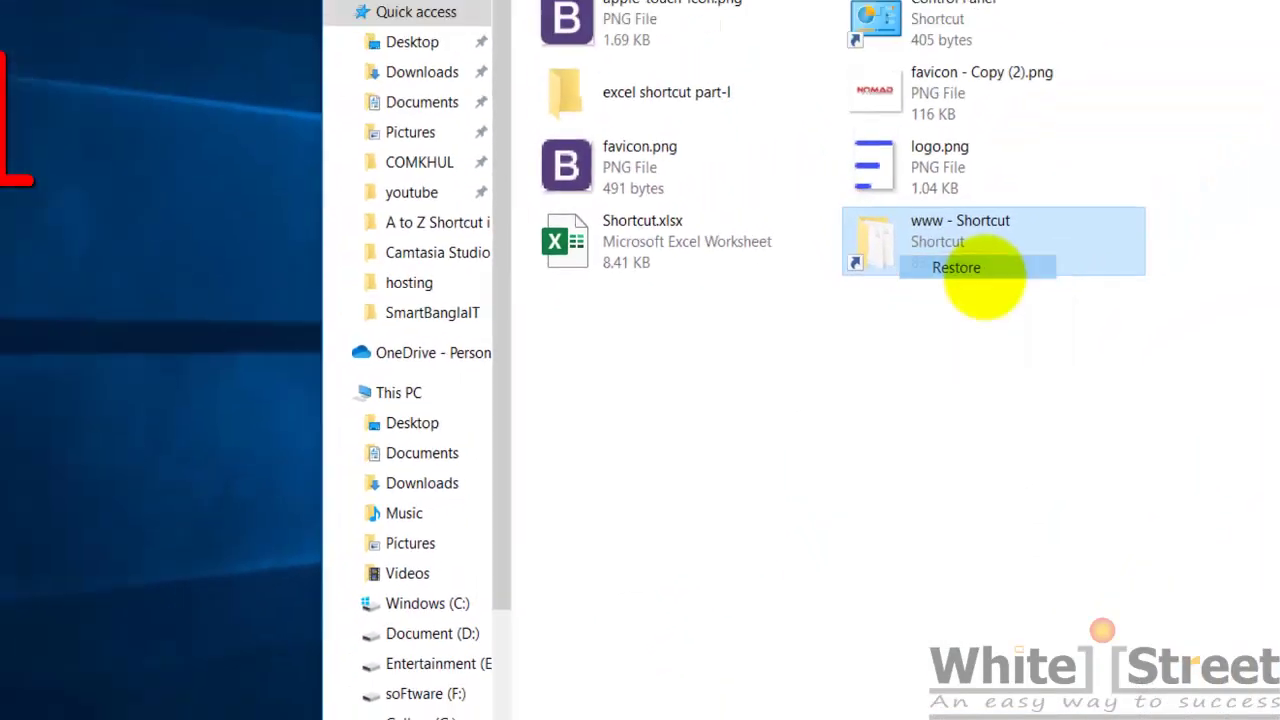
left_click(1038, 160)
- Permanently delete the www - Shortcut from the desktop, bypassing the Recycle Bin
left_click(30, 110)
key("shift+Delete")
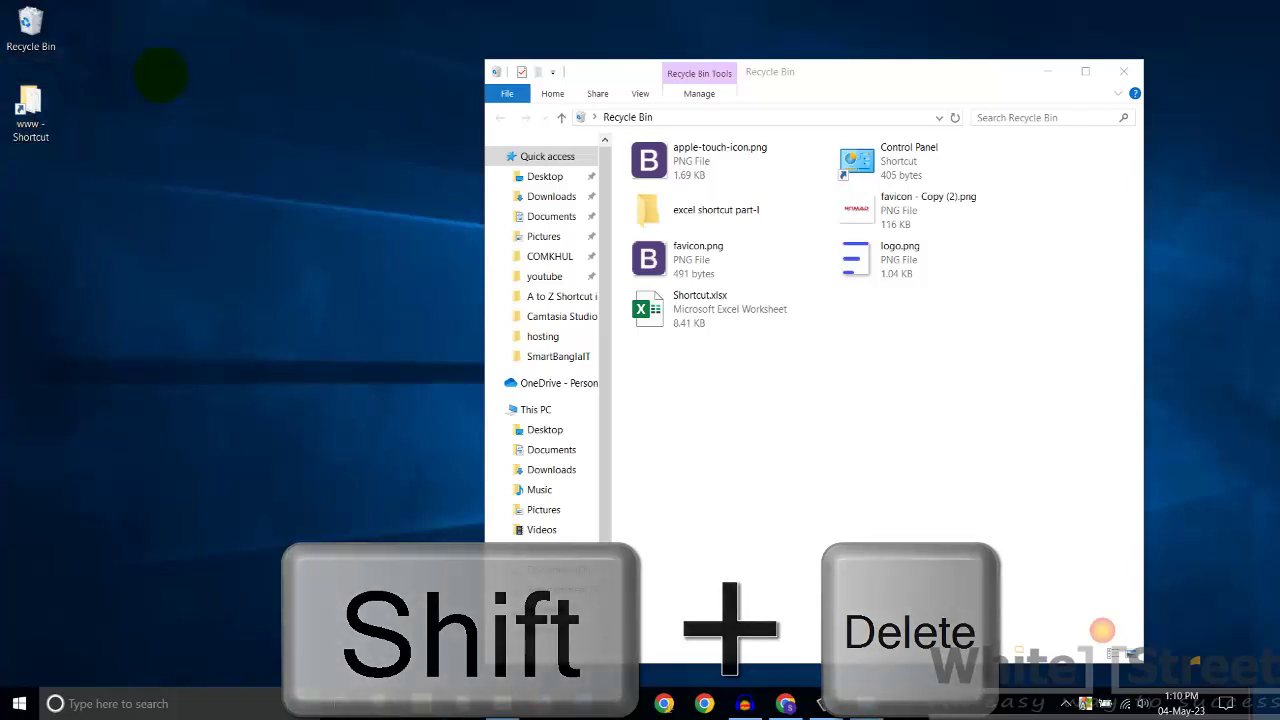
key("shift+Delete")
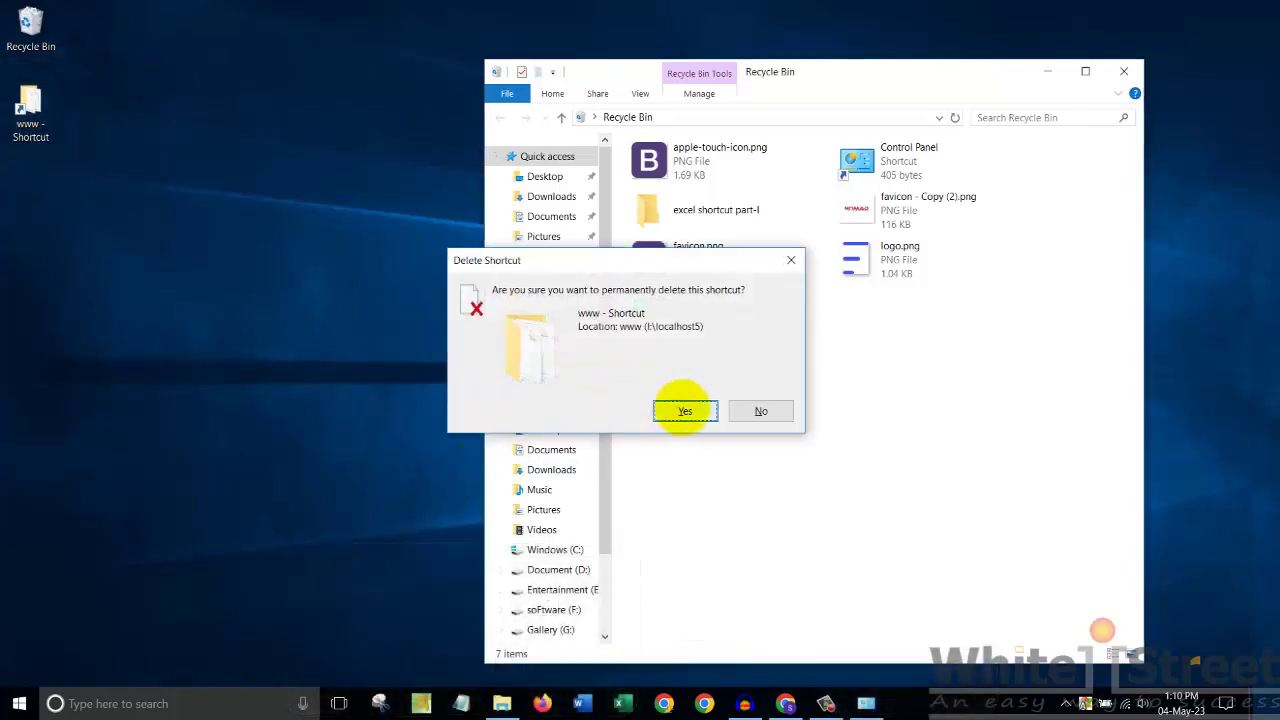
left_click(685, 411)
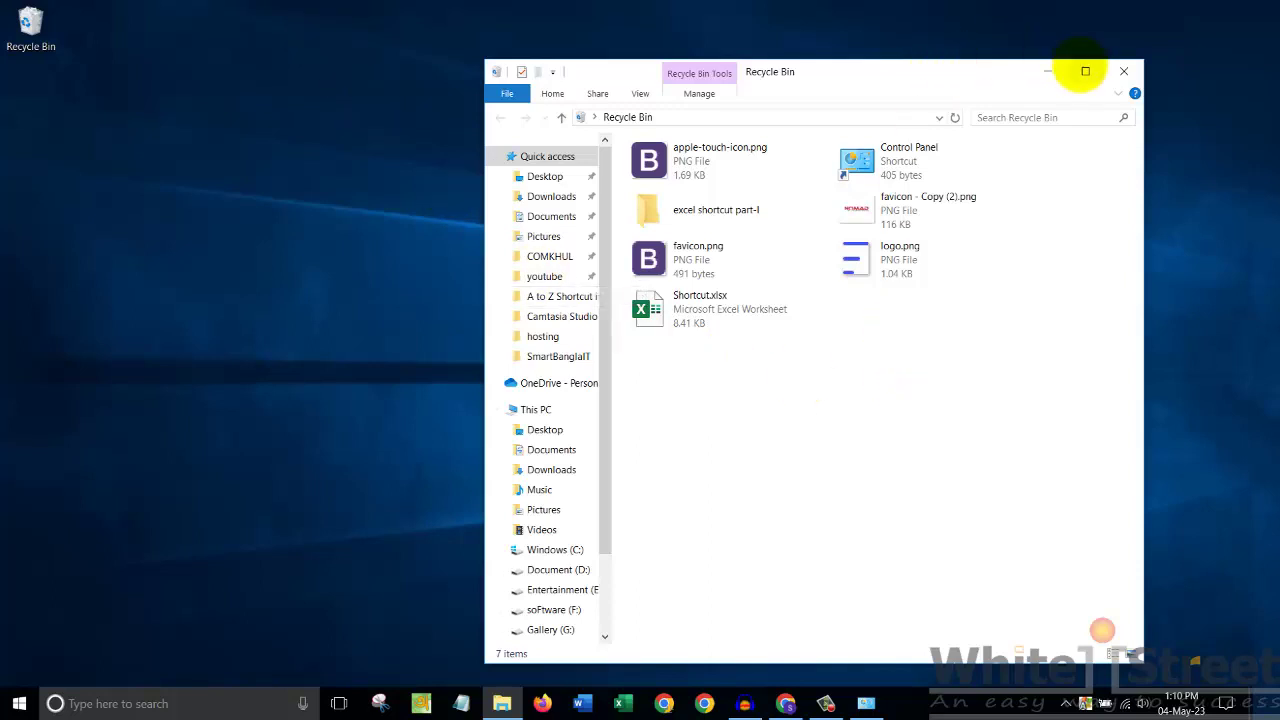
- Maximize the Recycle Bin window and display its management commands
left_click(1085, 71)
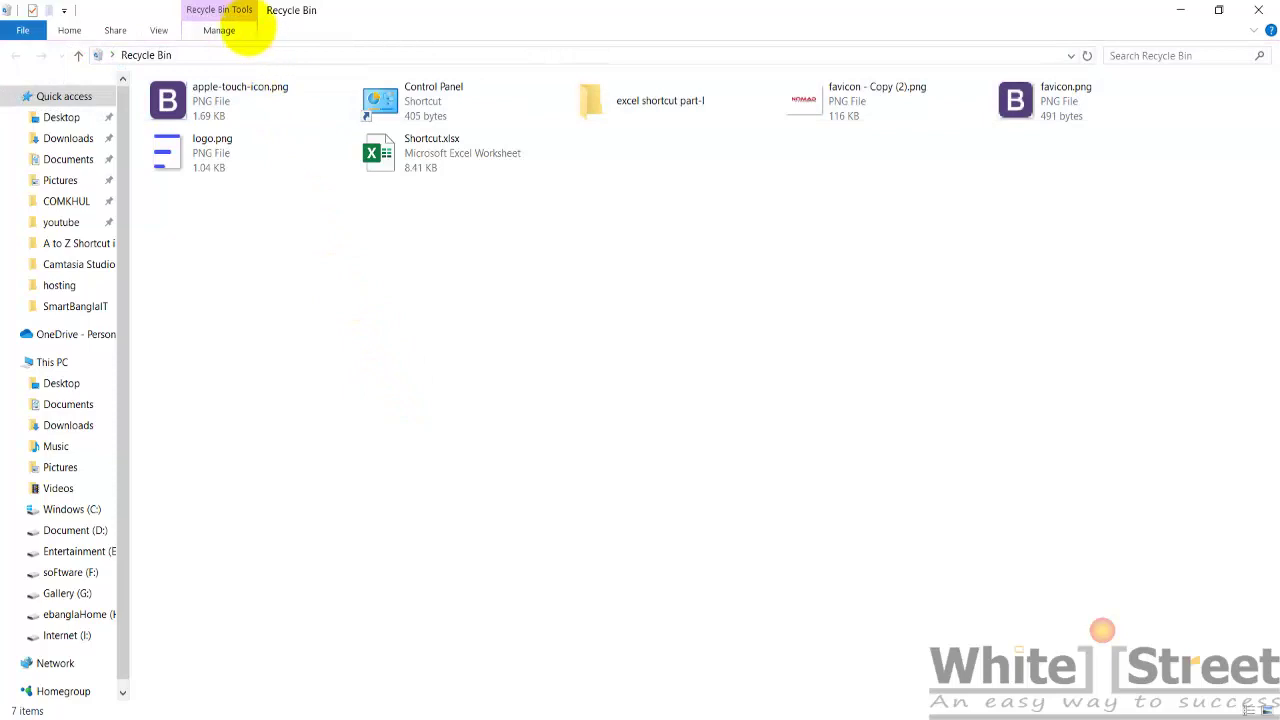
left_click(240, 30)
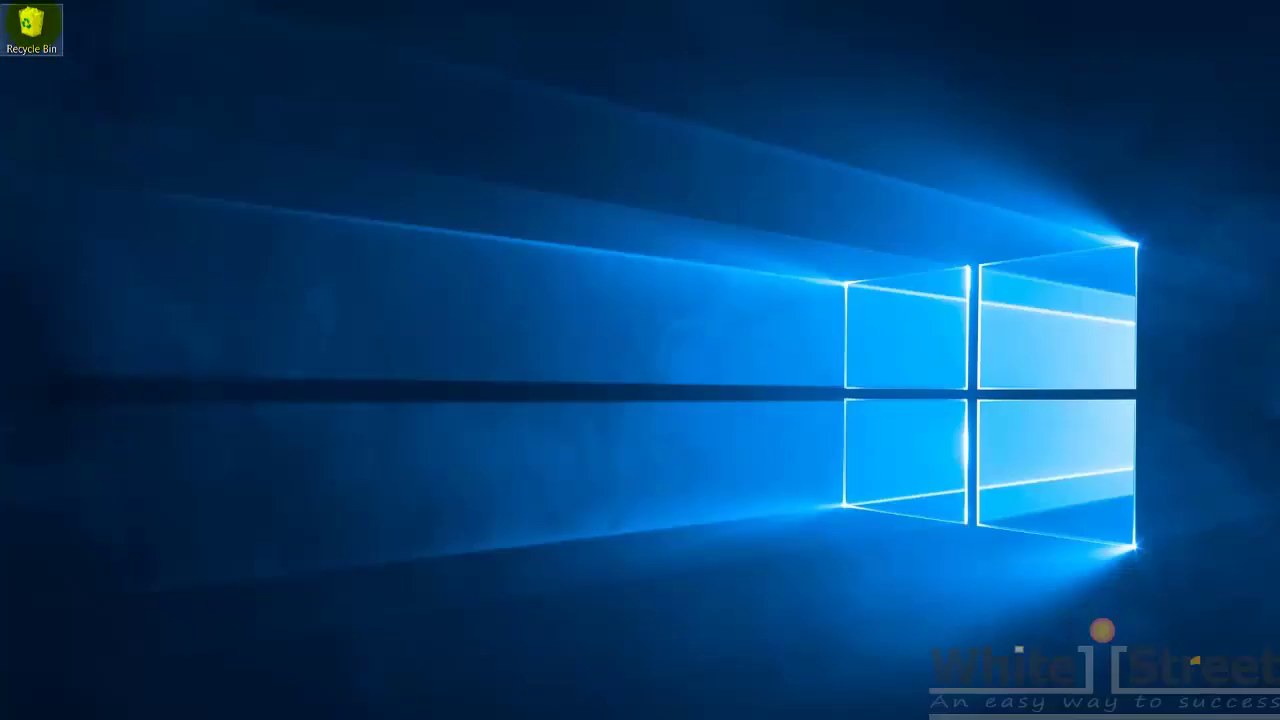
right_click(33, 25)
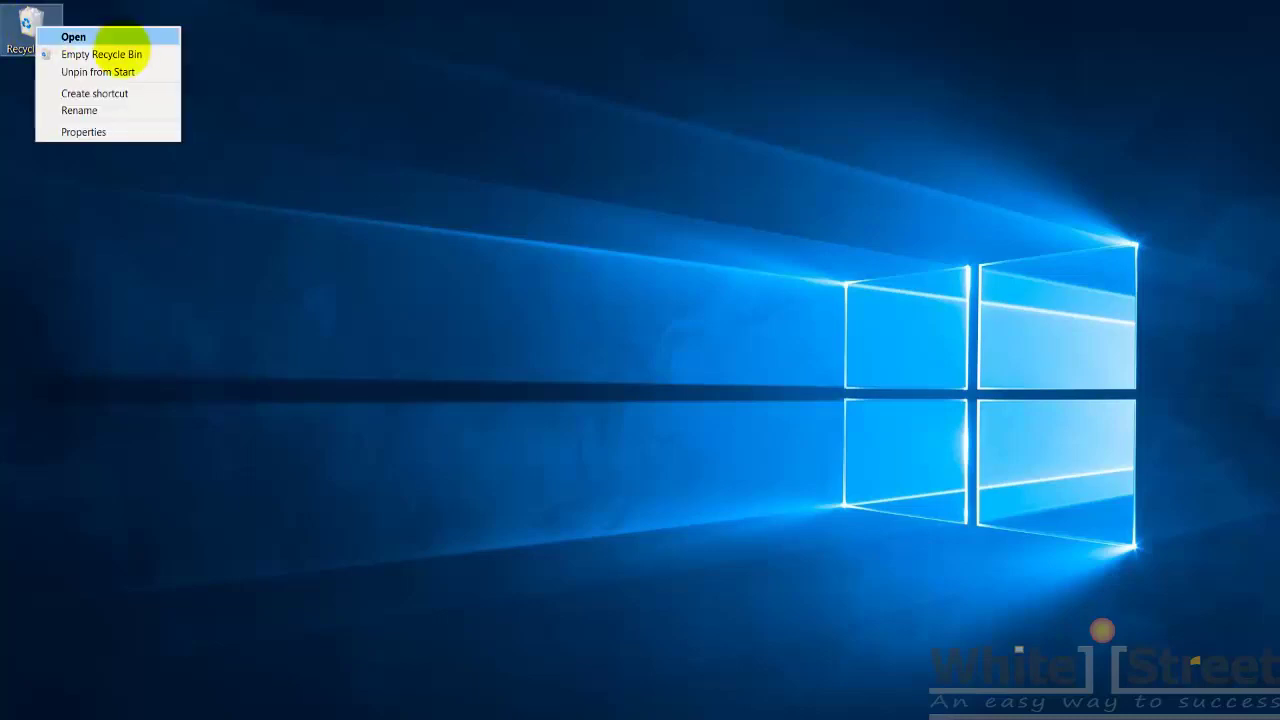
left_click(155, 55)
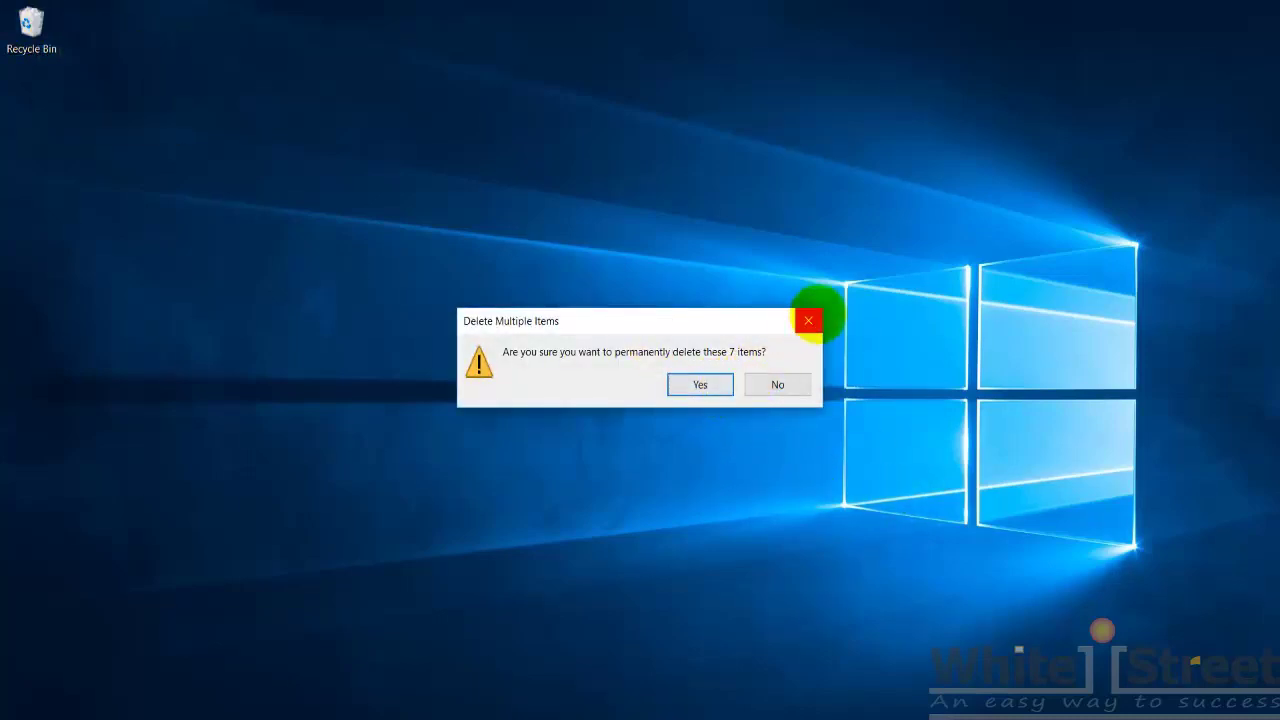
left_click(808, 320)
- Open the Recycle Bin, empty it by permanently deleting all of its items, and close its window
double_click(31, 25)
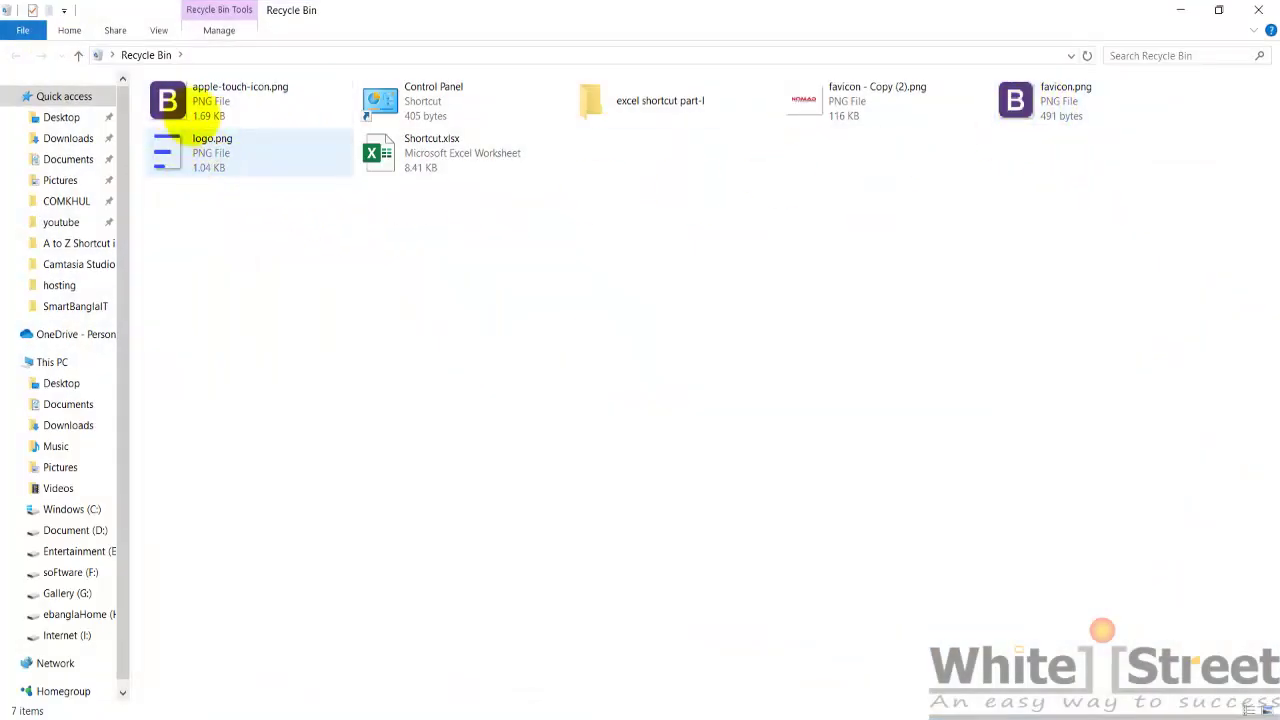
left_click(238, 30)
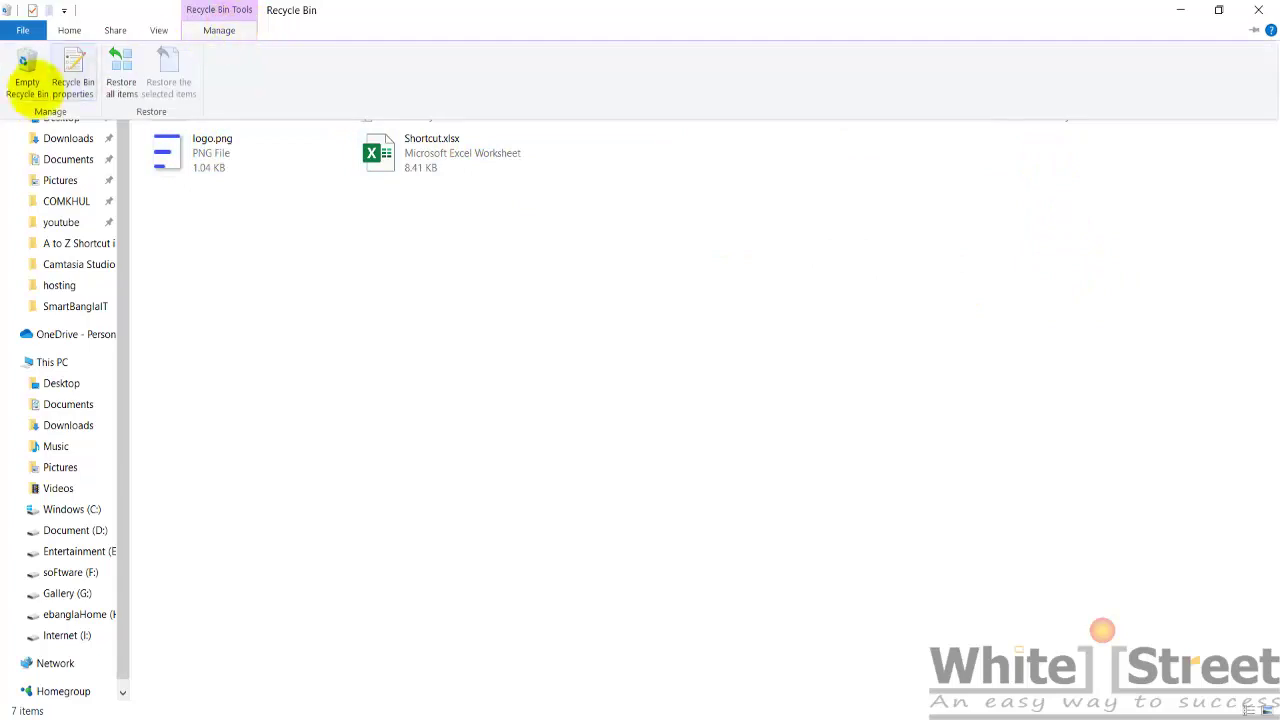
left_click(24, 68)
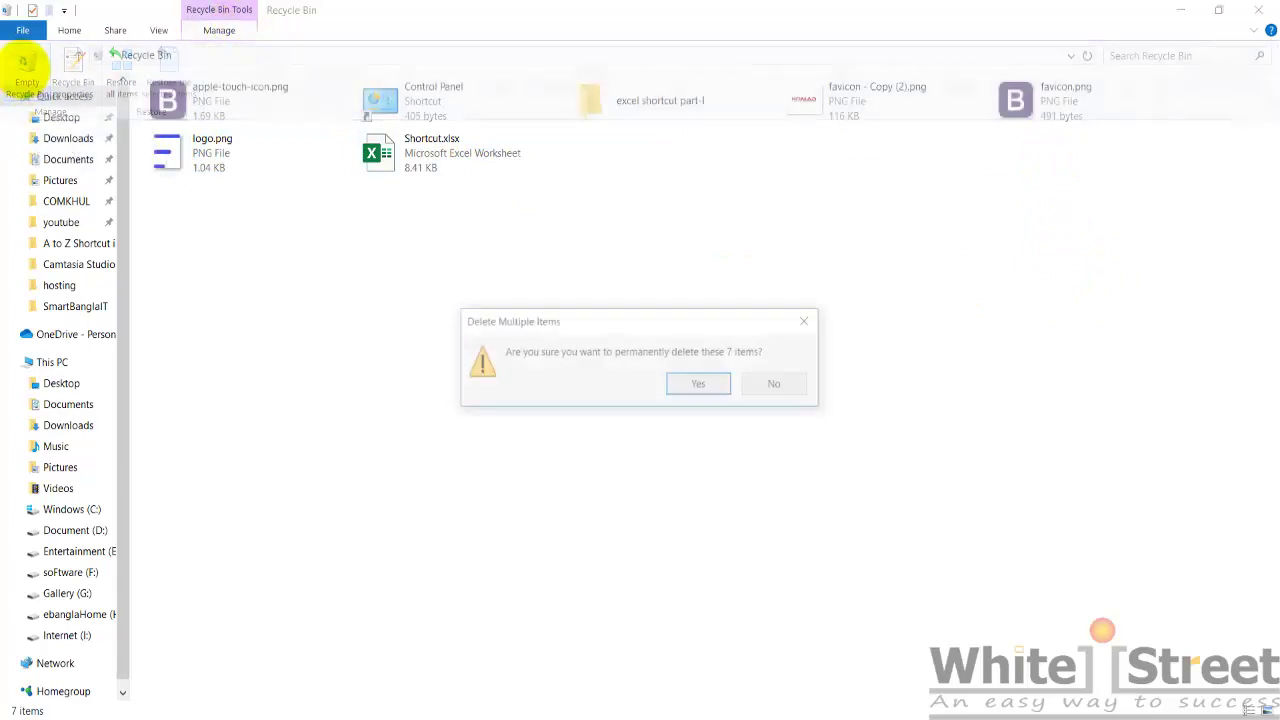
left_click(697, 386)
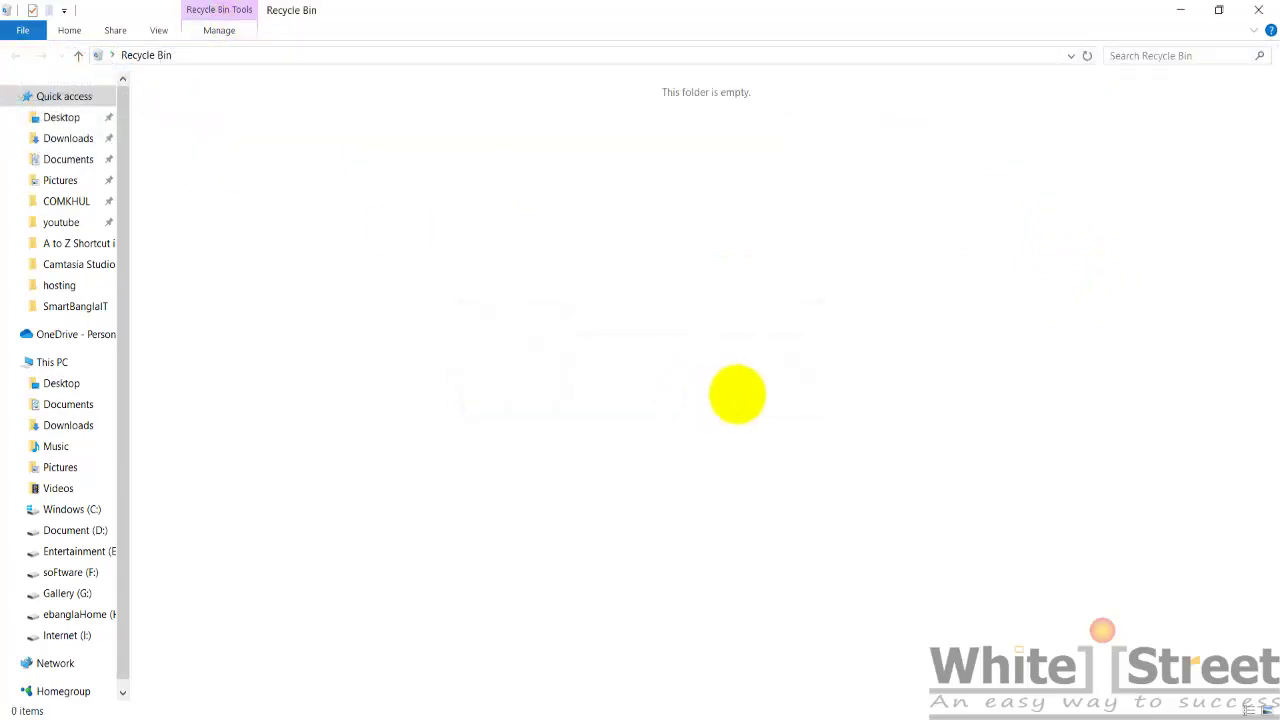
left_click(1262, 28)
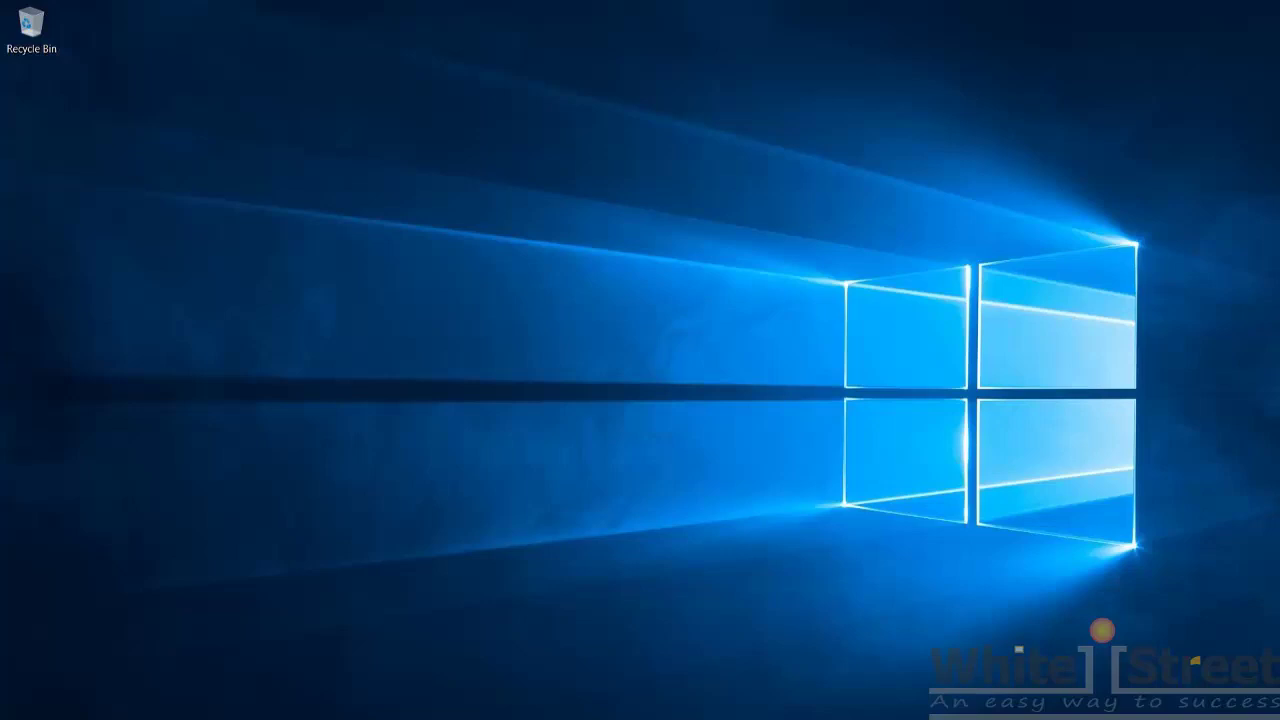
- Search for disk, open Disk Cleanup, and choose Windows (C:) as the drive to clean up
left_click(234, 700)
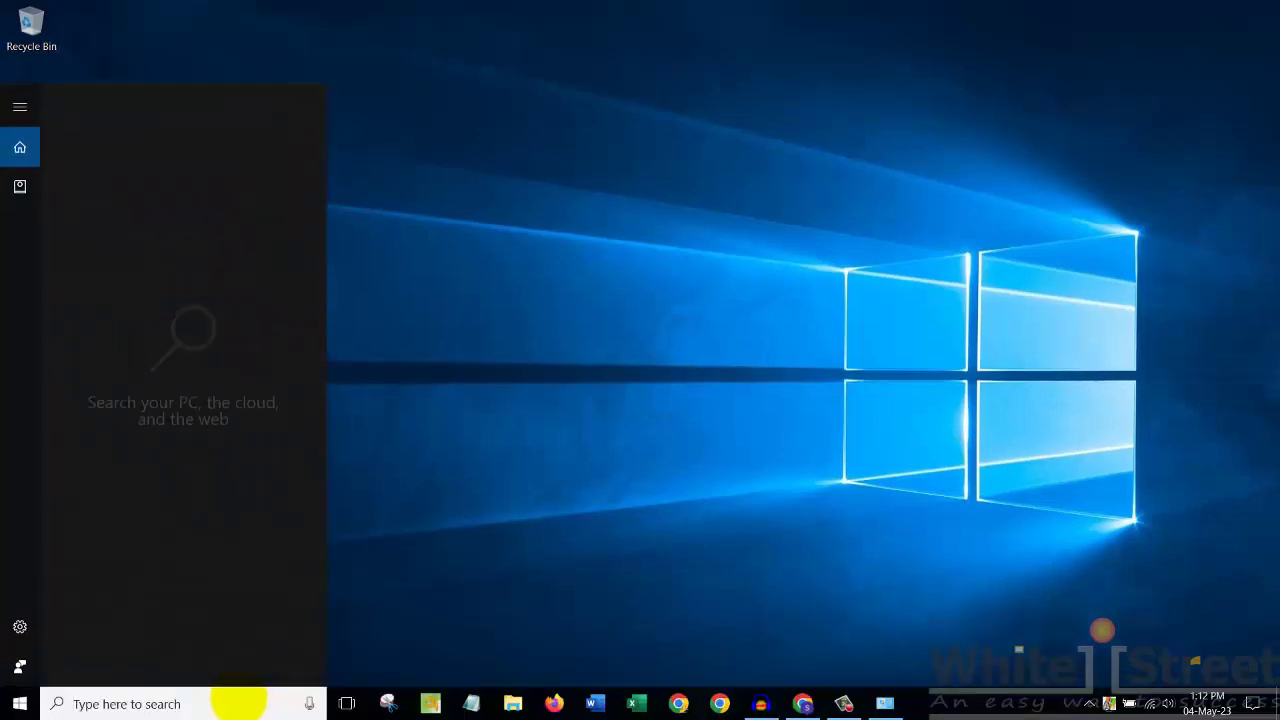
type("di")
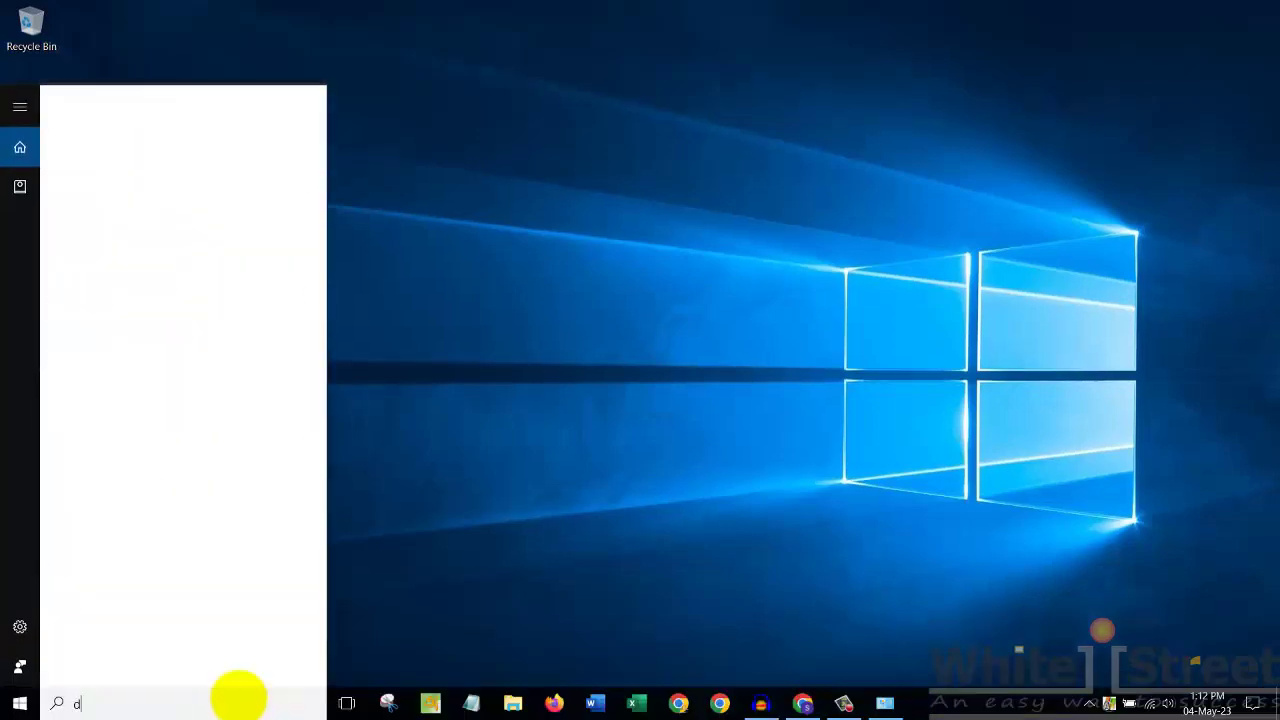
type("sk")
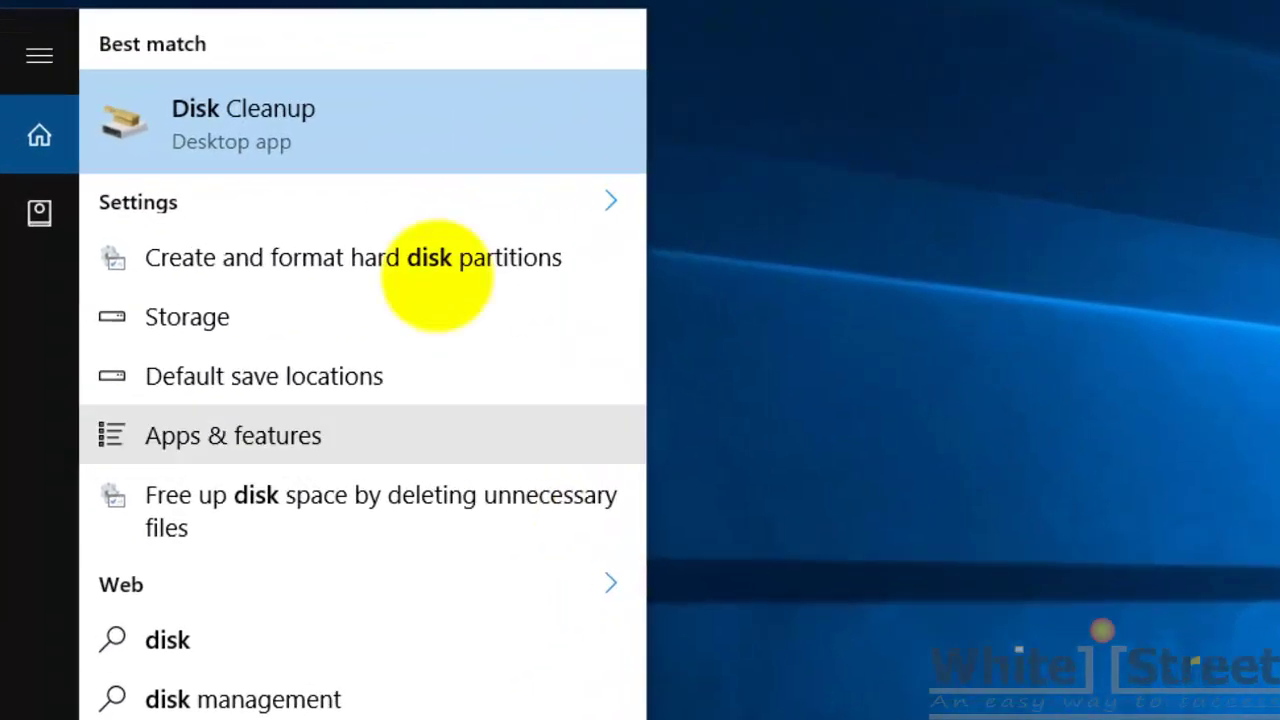
left_click(491, 103)
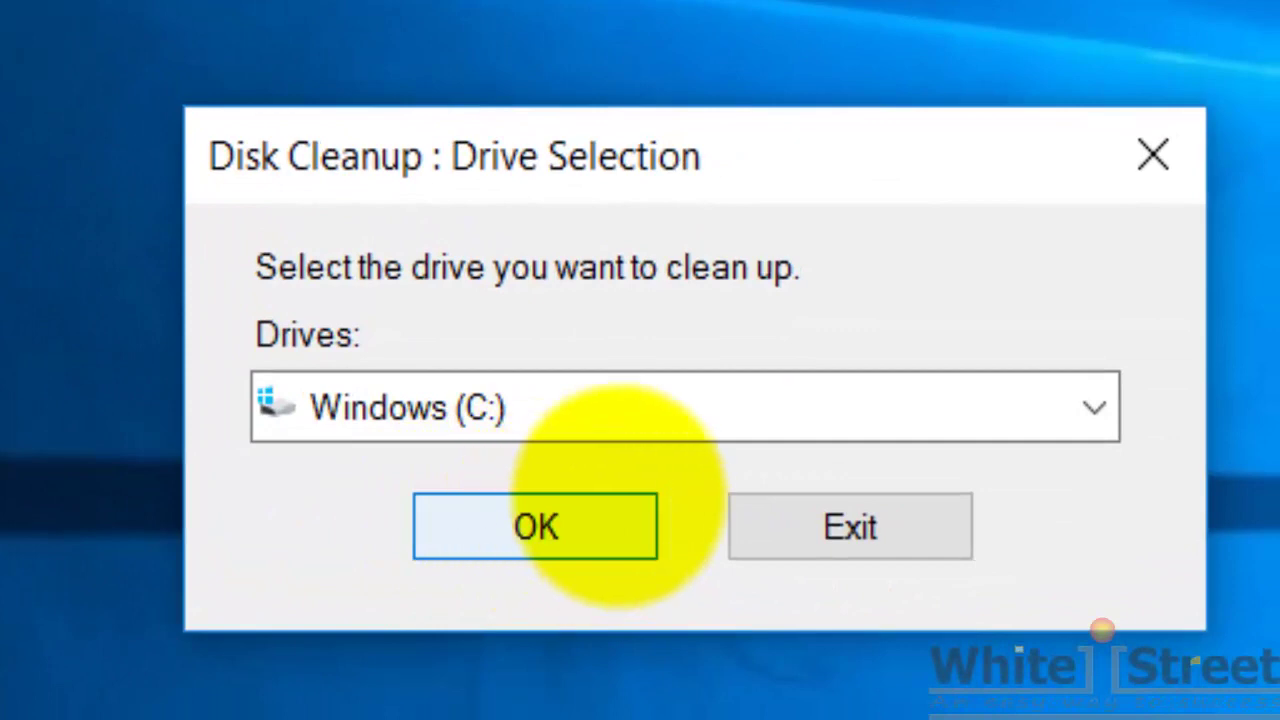
left_click(793, 408)
left_click(797, 420)
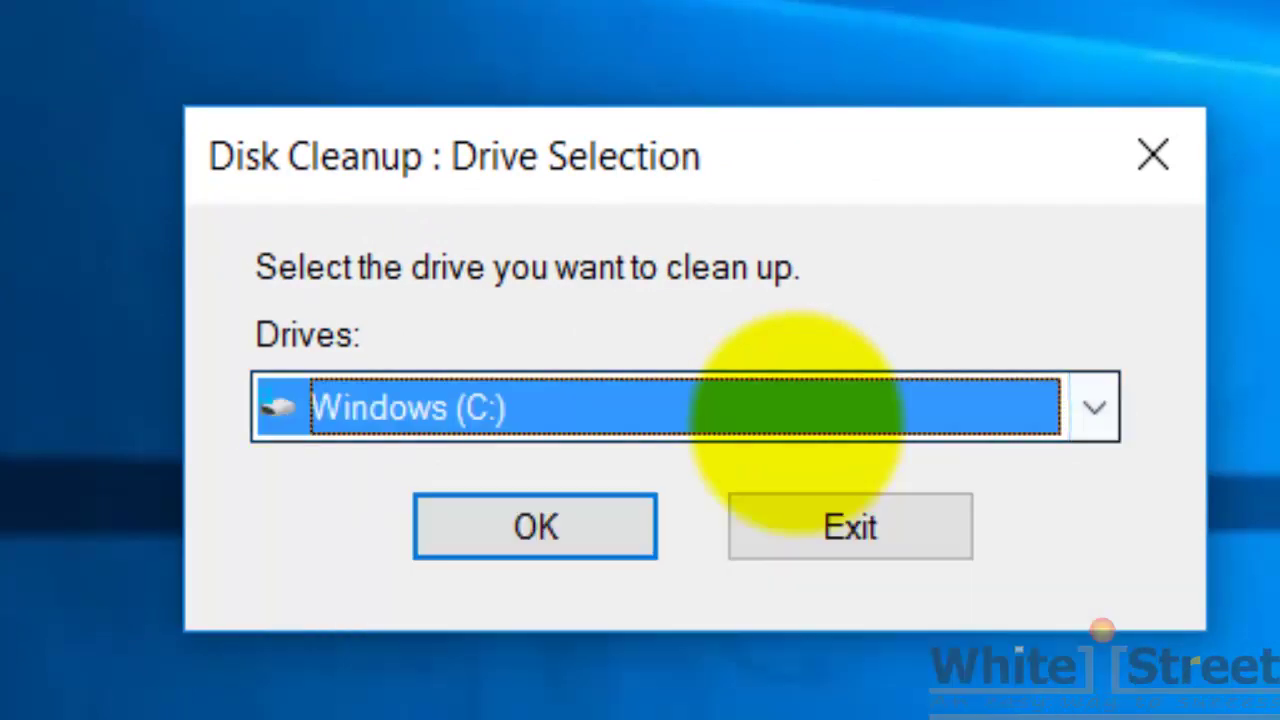
left_click(530, 520)
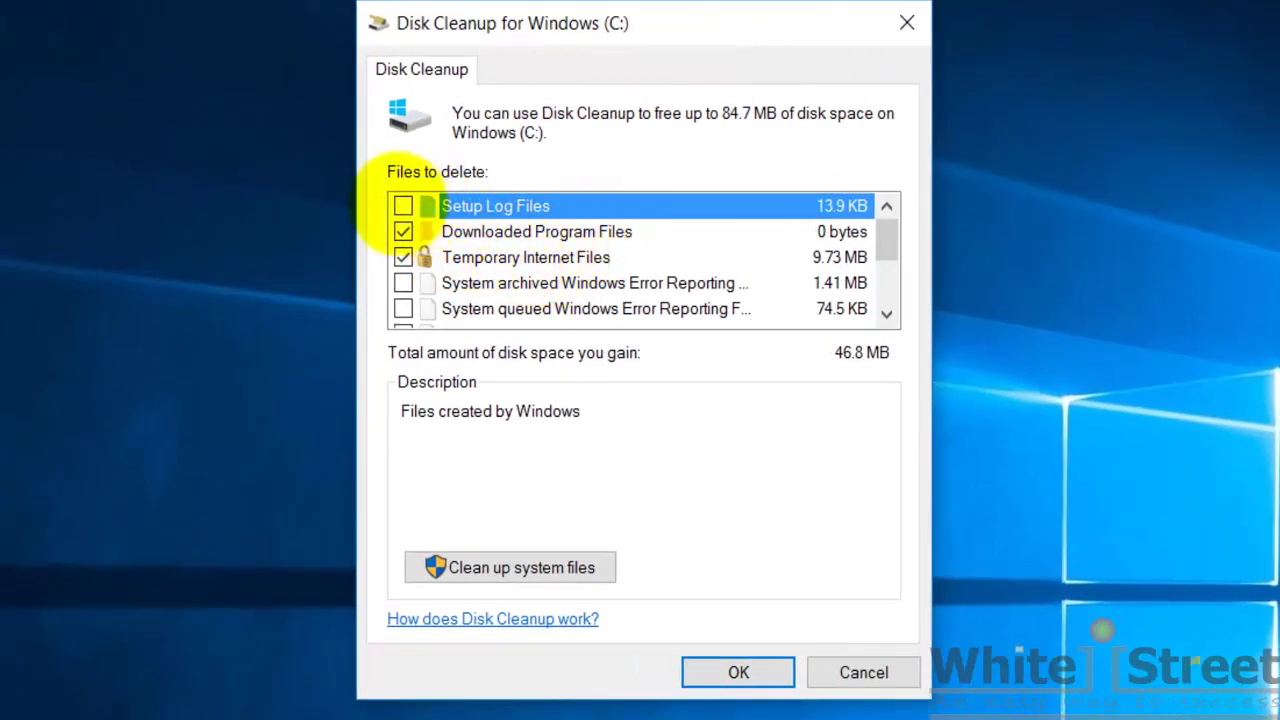
- Include Setup Log Files, all Windows Error Reporting files, Delivery Optimization Files and Temporary files in the cleanup, and permanently delete the selected files
left_click(403, 206)
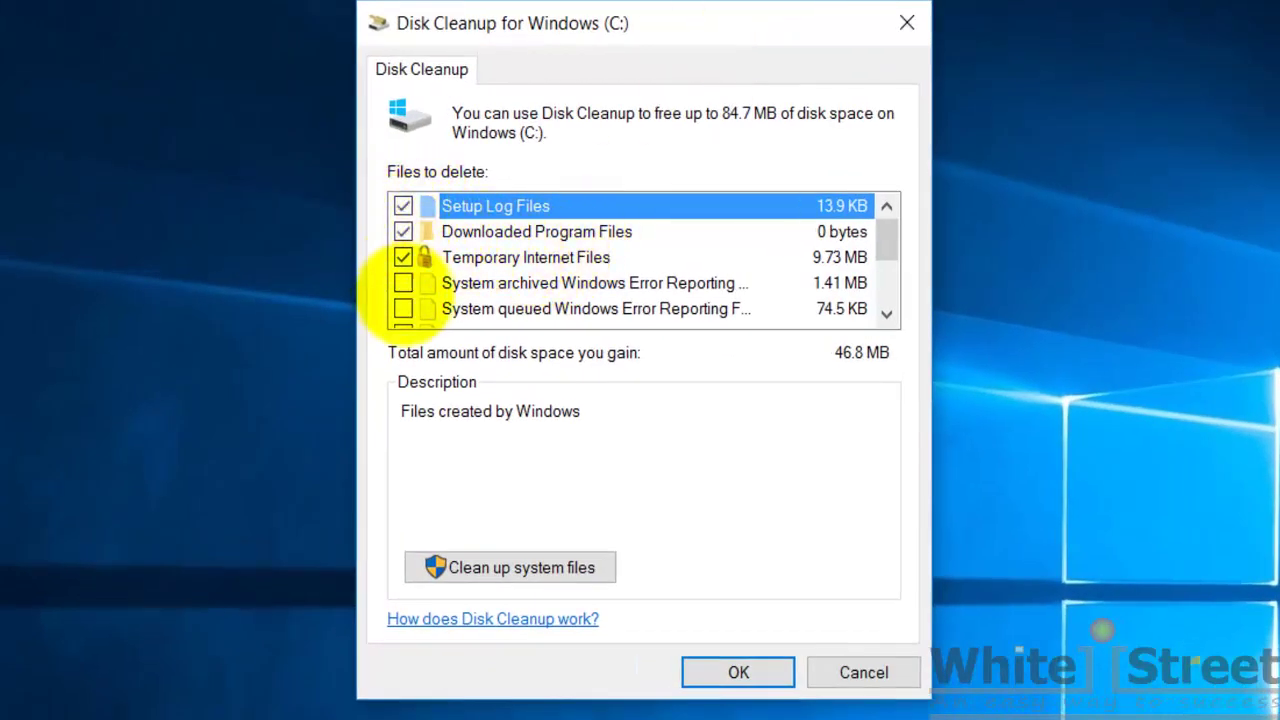
left_click(403, 309)
scroll(403, 300, "down", 1)
left_click(403, 257)
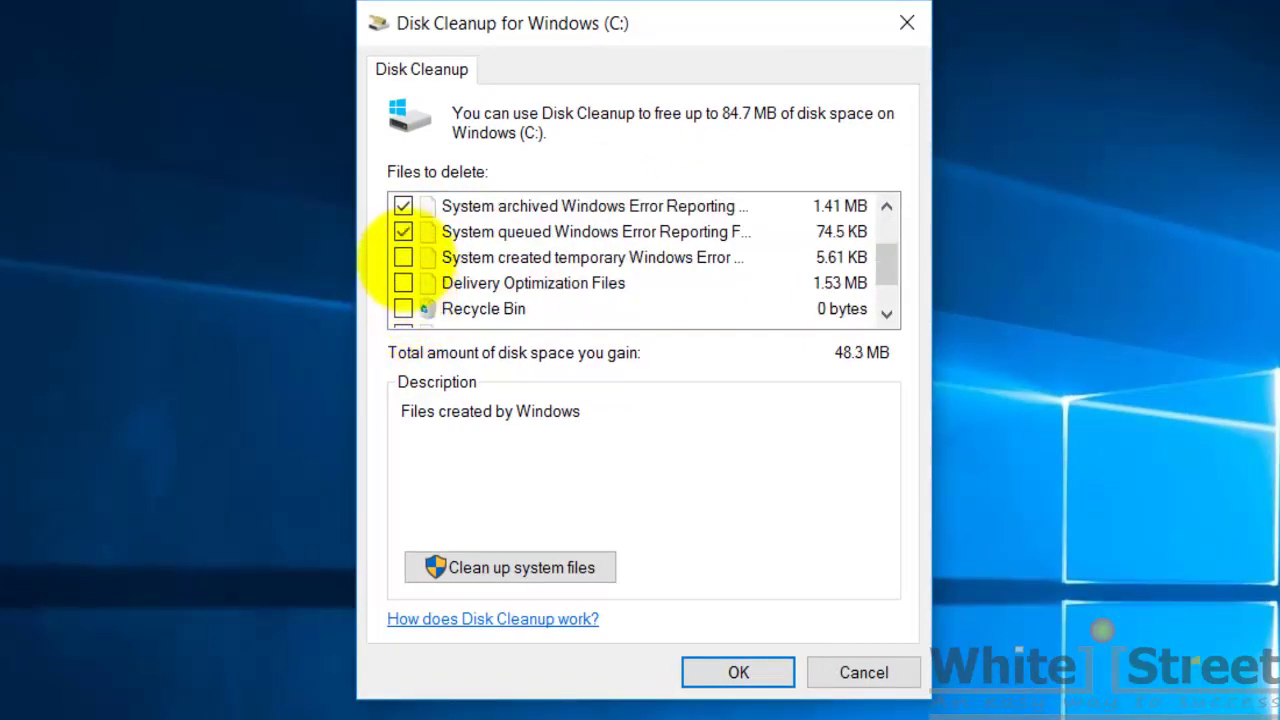
left_click(403, 283)
scroll(403, 283, "down", 1)
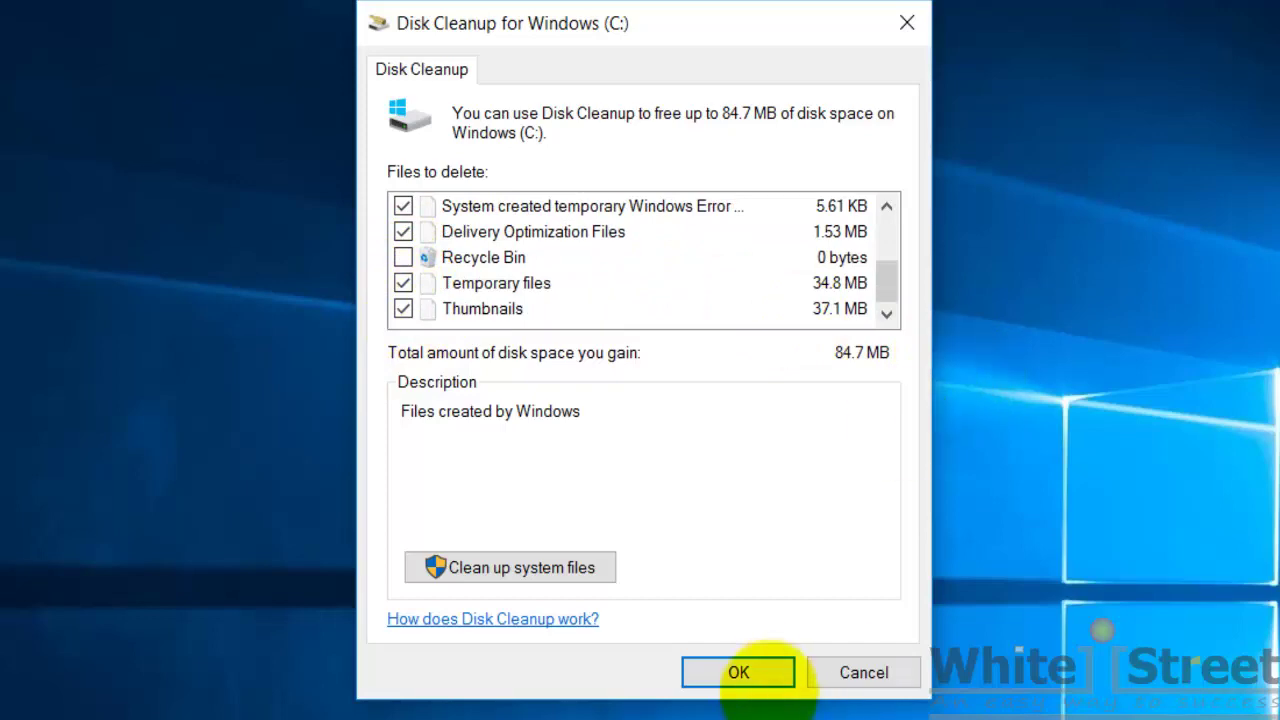
left_click(738, 672)
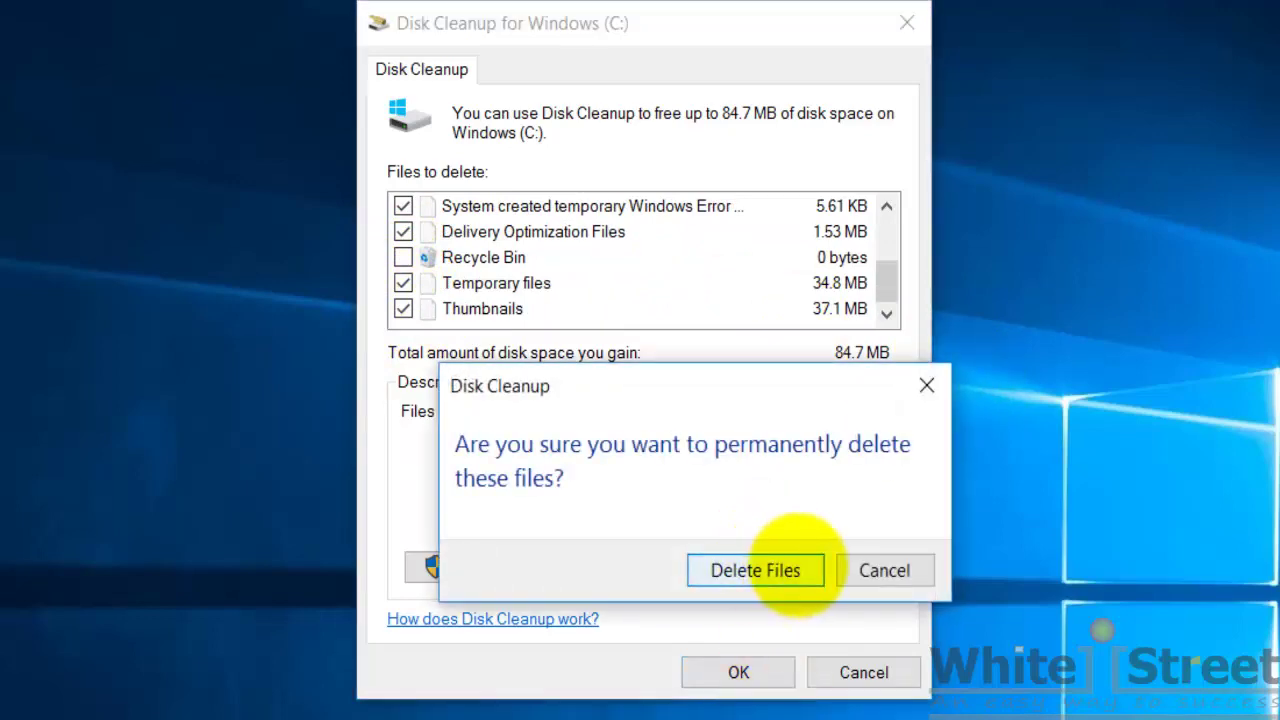
left_click(800, 565)
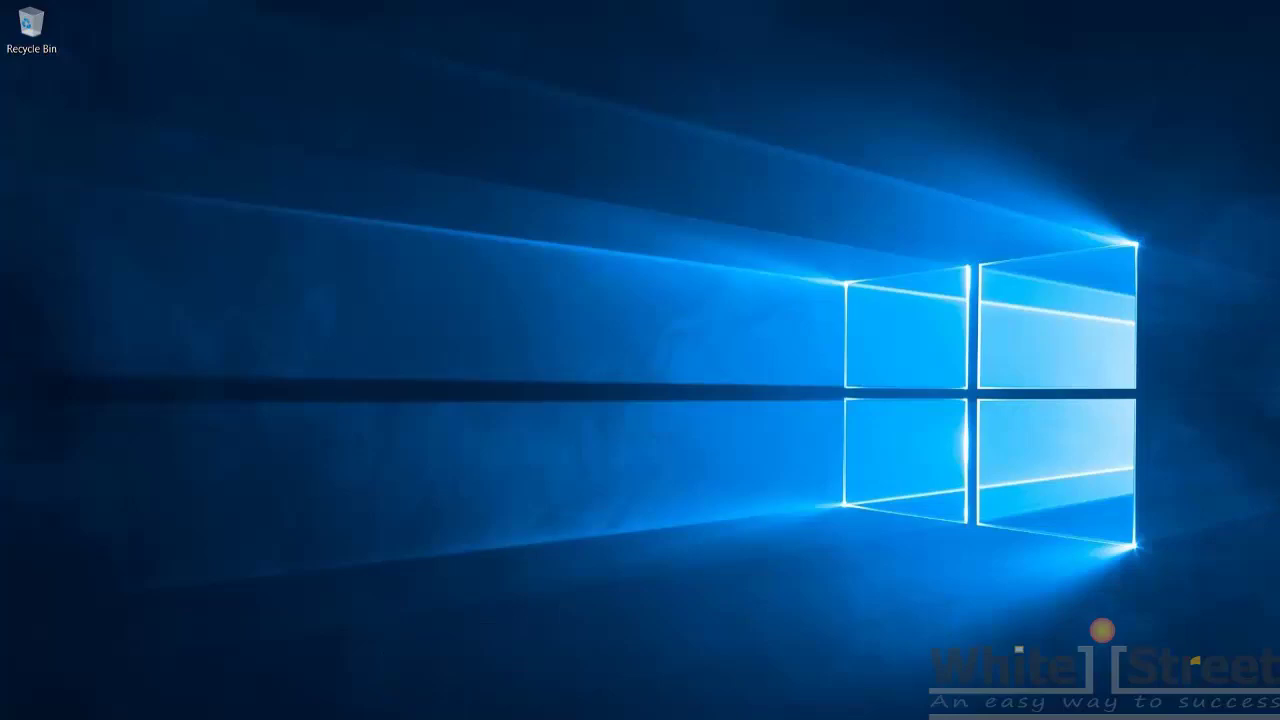
- Search for and open the Services app, maximize it, and open the properties of the Windows Search service
key("super+s")
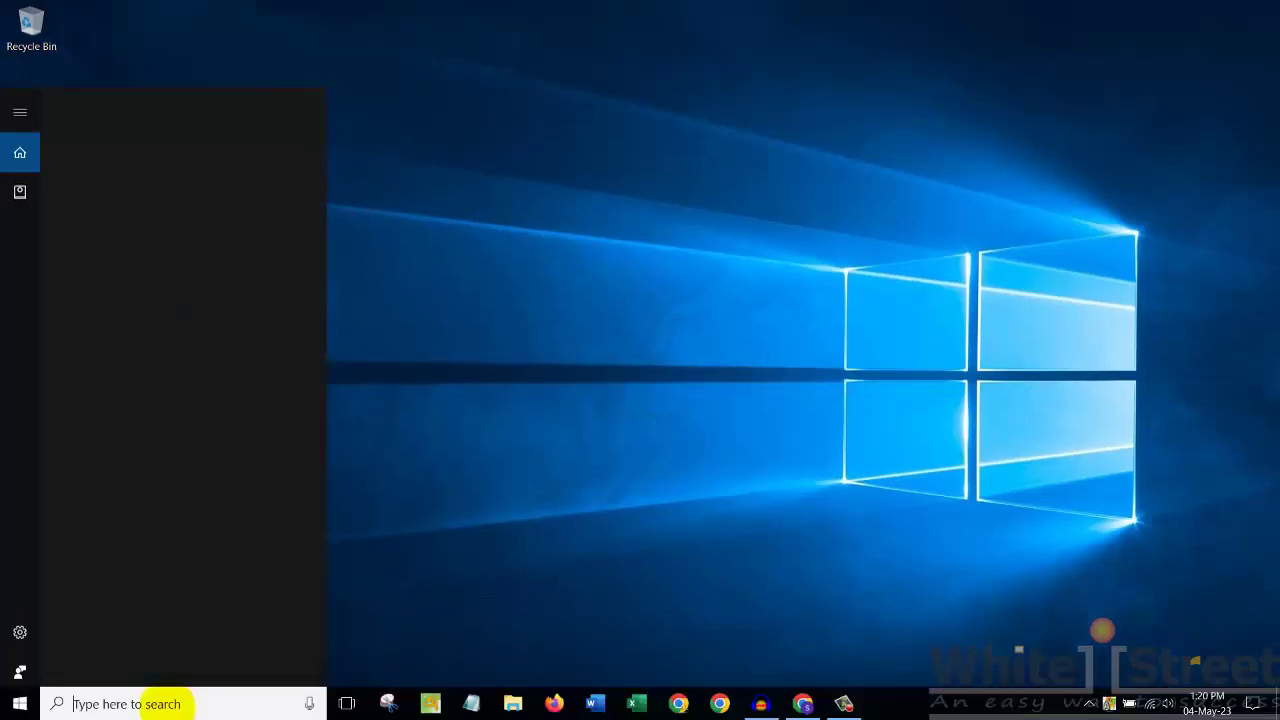
type("servi")
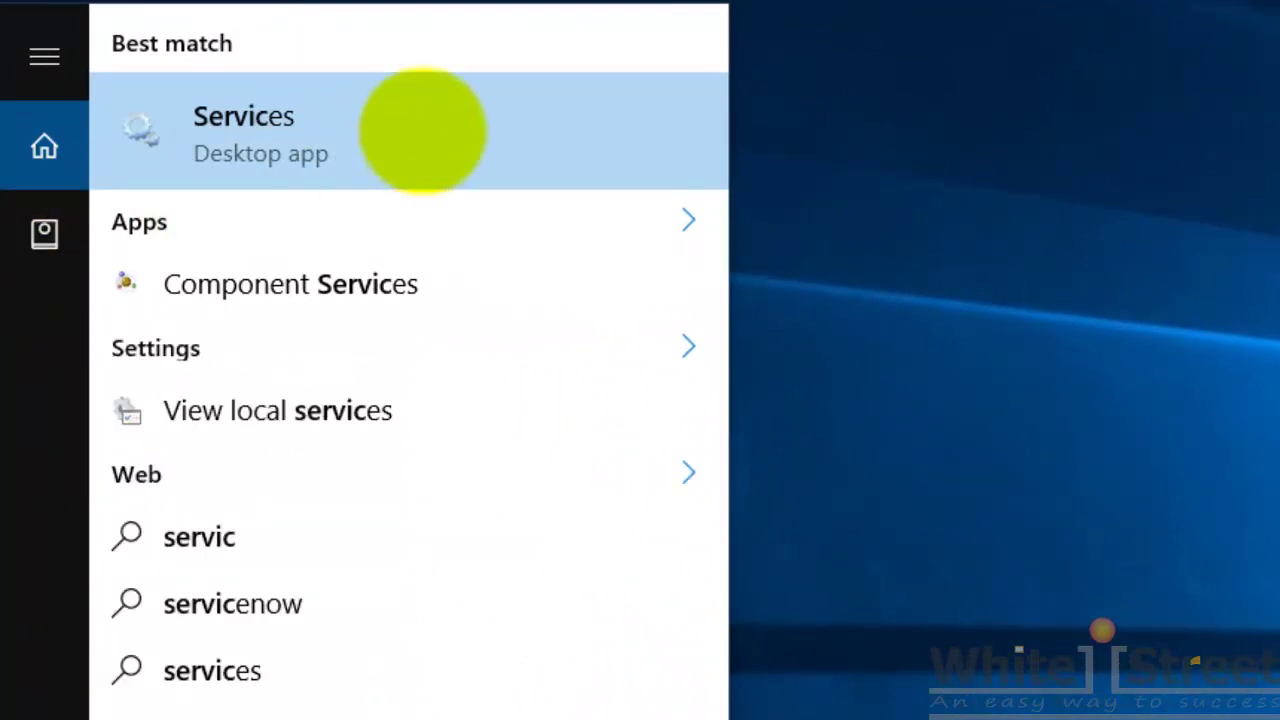
left_click(443, 129)
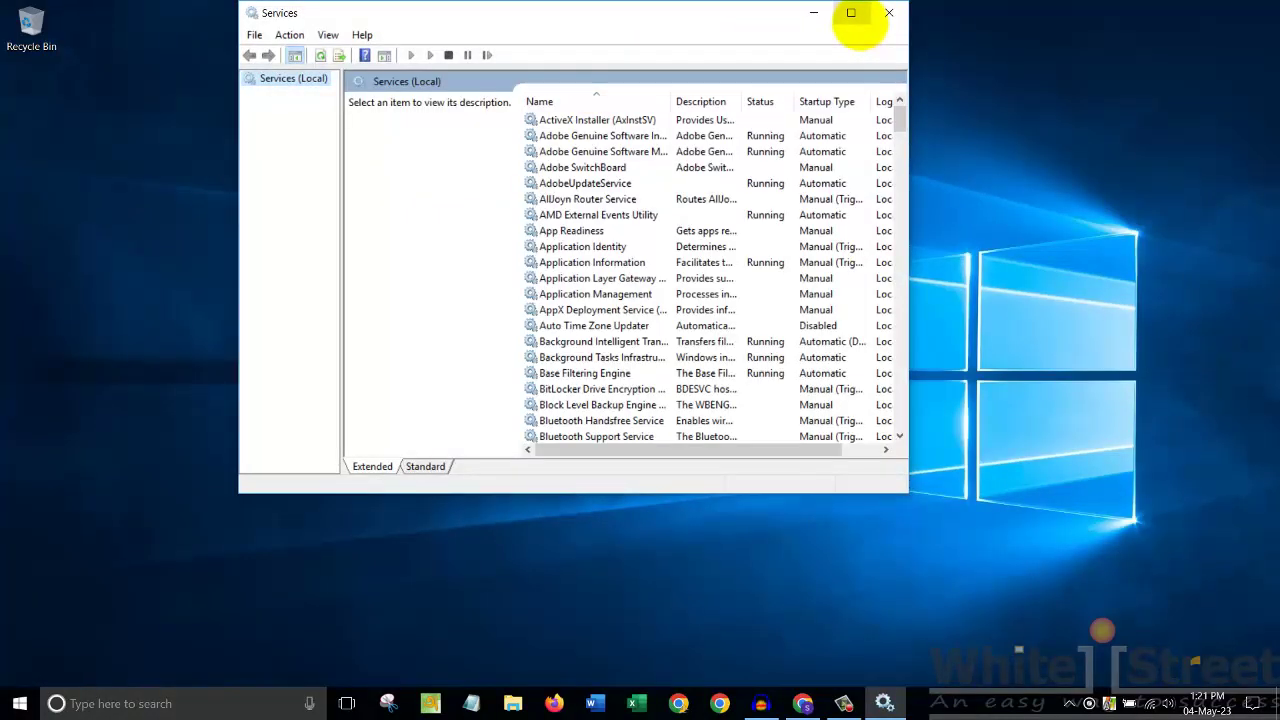
left_click(851, 12)
scroll(410, 380, "down", 11)
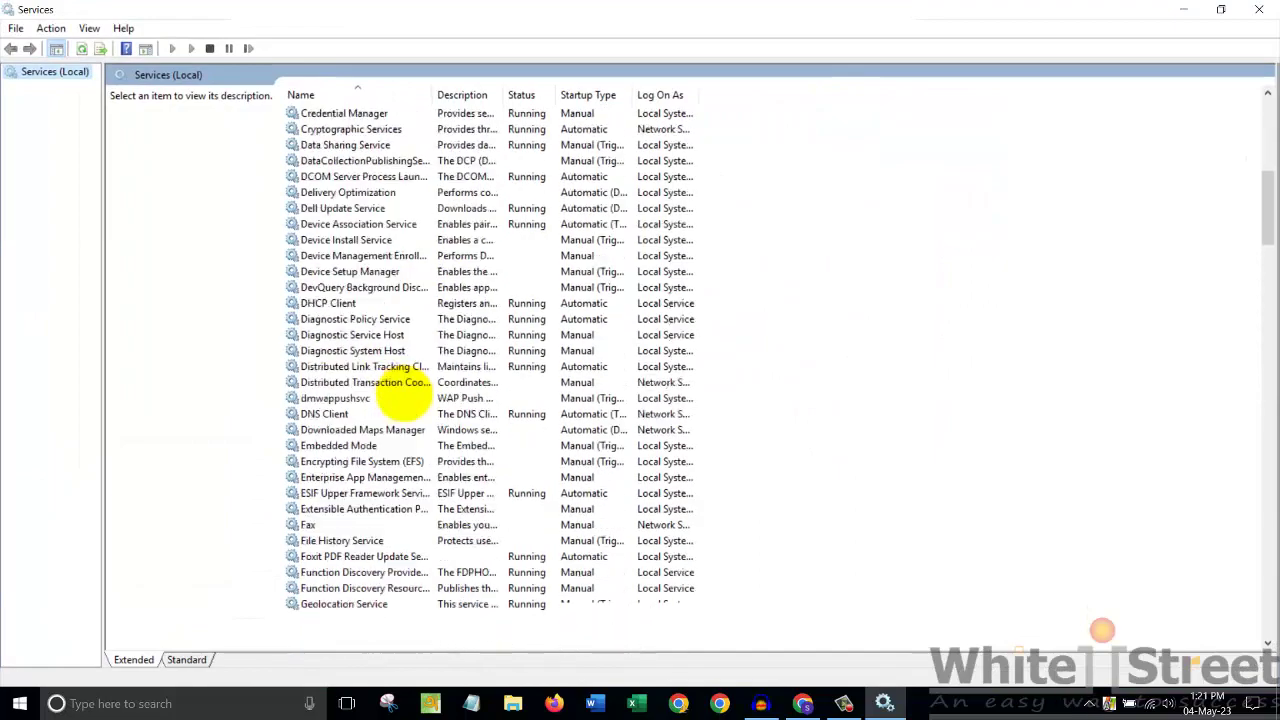
scroll(400, 395, "down", 20)
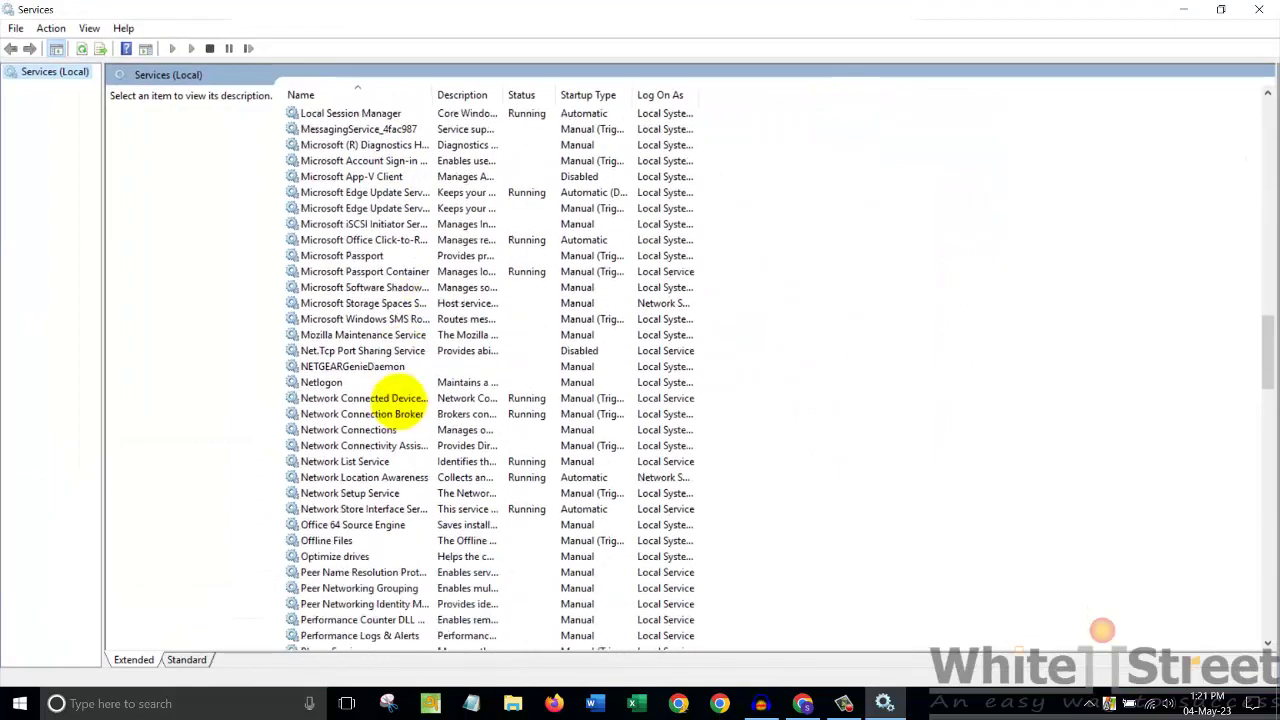
scroll(393, 400, "down", 20)
left_click(400, 402)
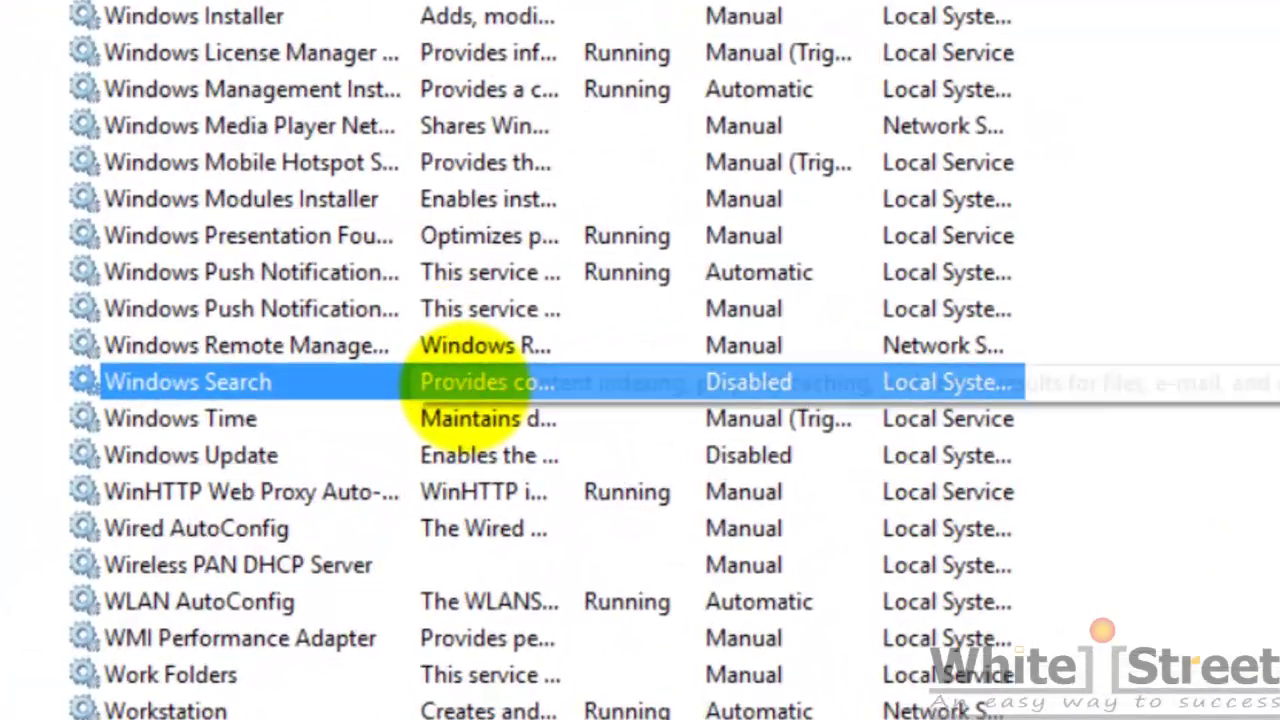
double_click(465, 385)
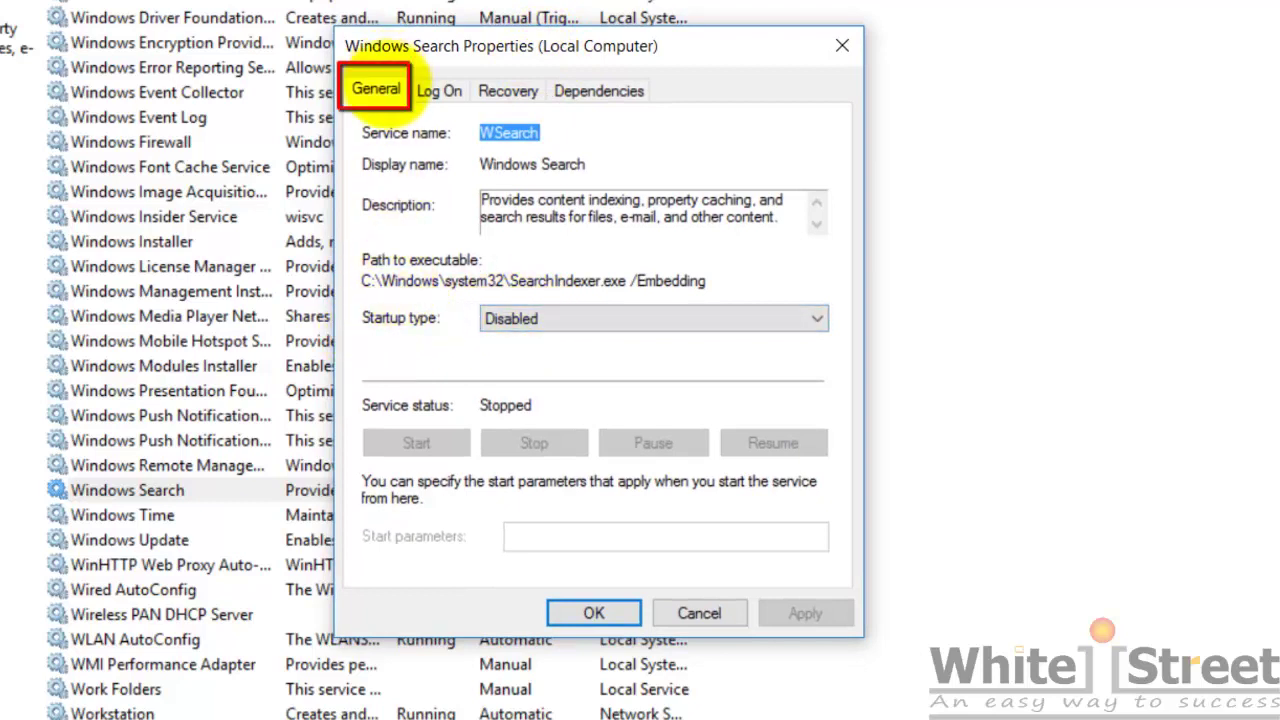
- Set the Windows Search service's startup type to Disabled, apply the setting and close its properties
left_click(550, 320)
left_click(558, 342)
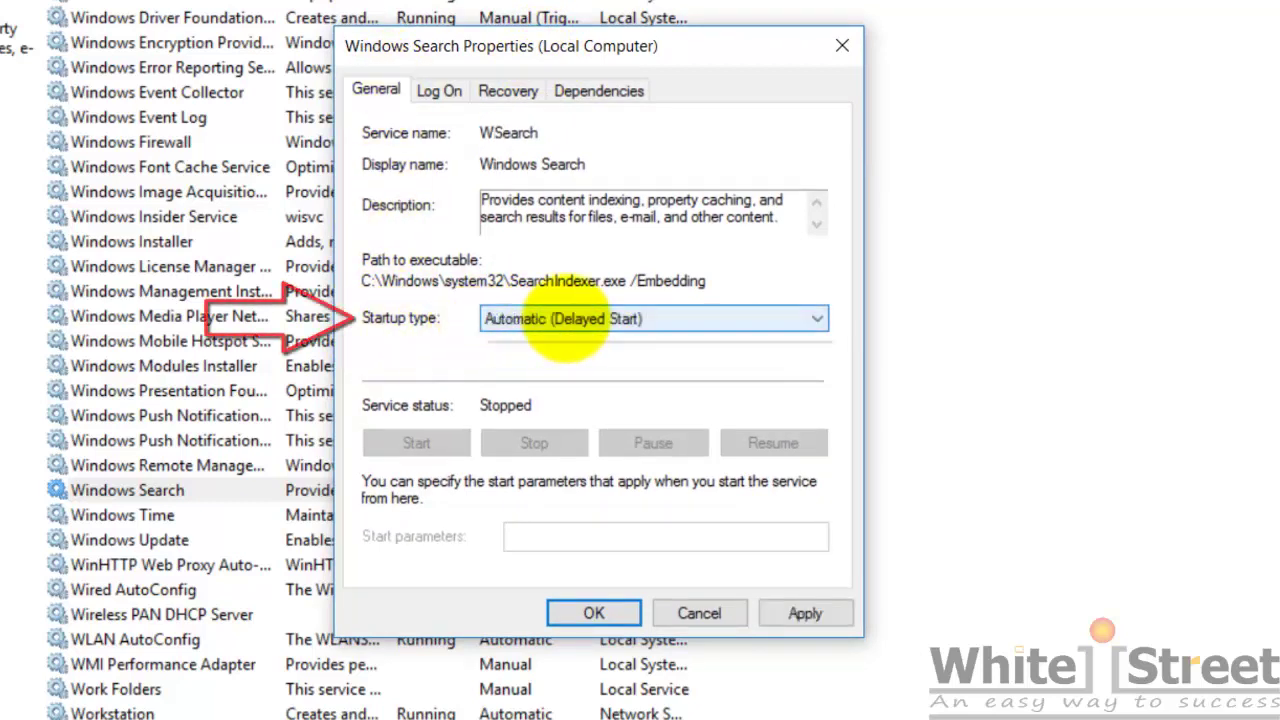
left_click(560, 320)
left_click(540, 318)
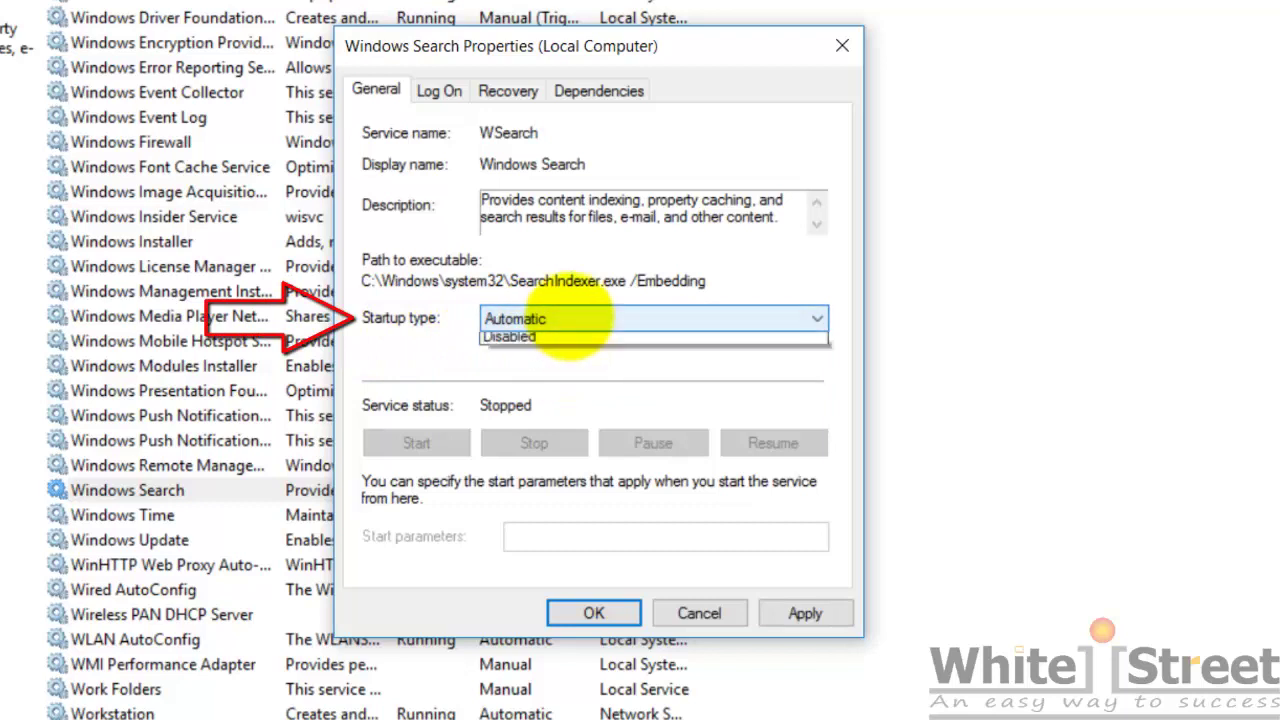
left_click(543, 381)
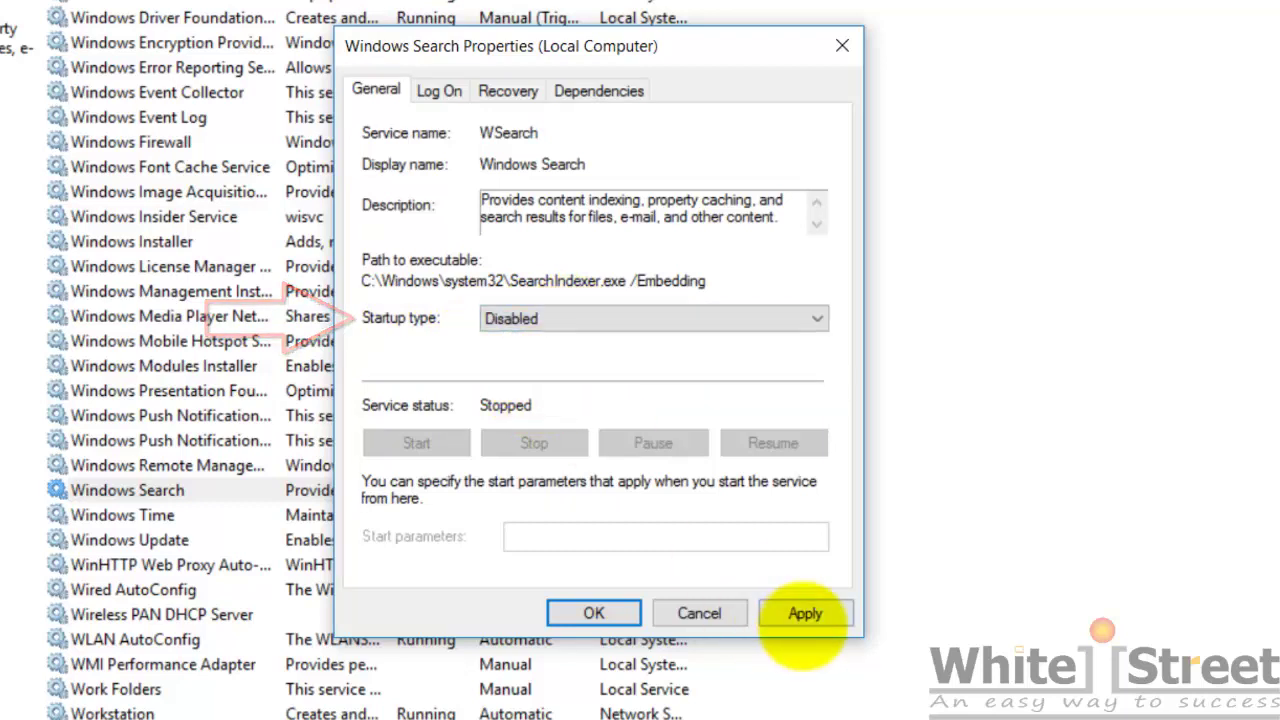
left_click(805, 613)
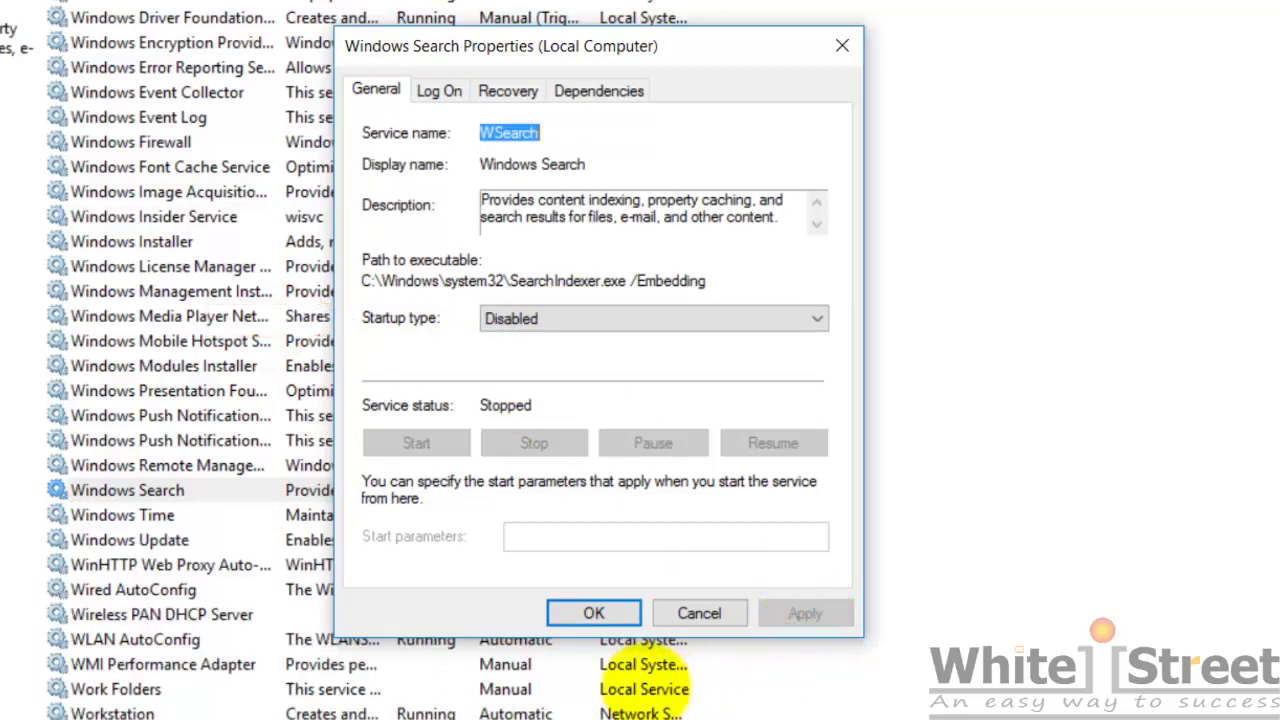
left_click(600, 612)
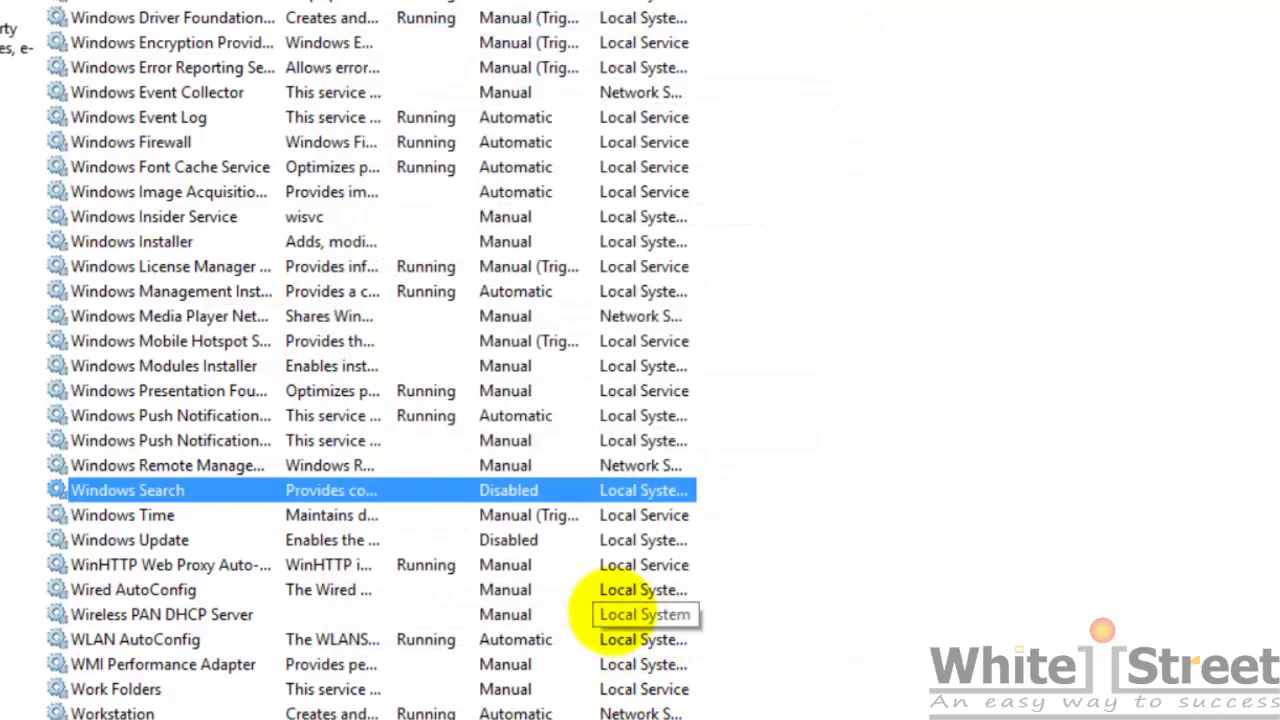